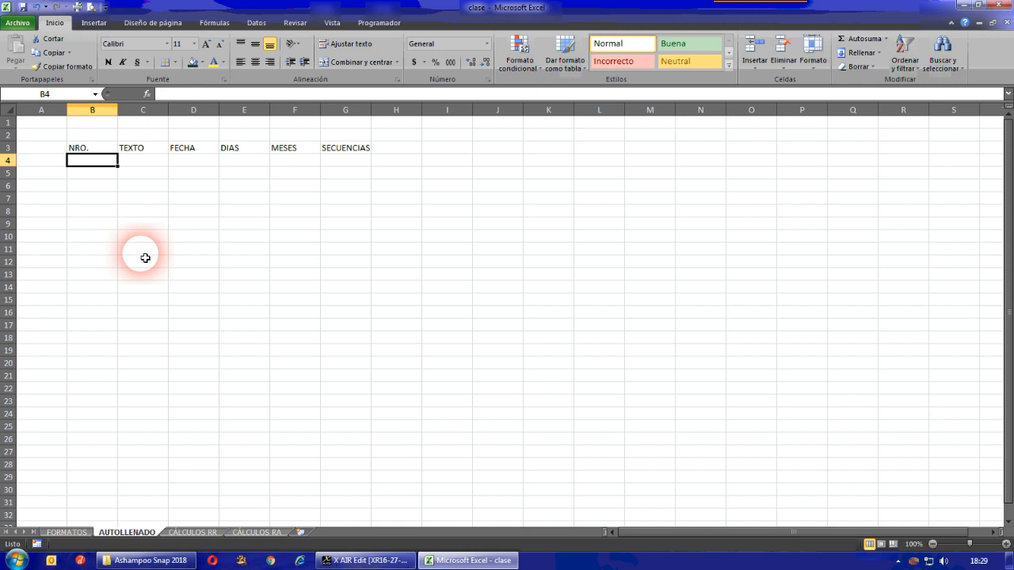
Enter the numbers 1 to 12 one by one down the NRO. column, from B4 to B15.
{"action": "type", "text": "1"}
{"action": "key", "text": "Return"}
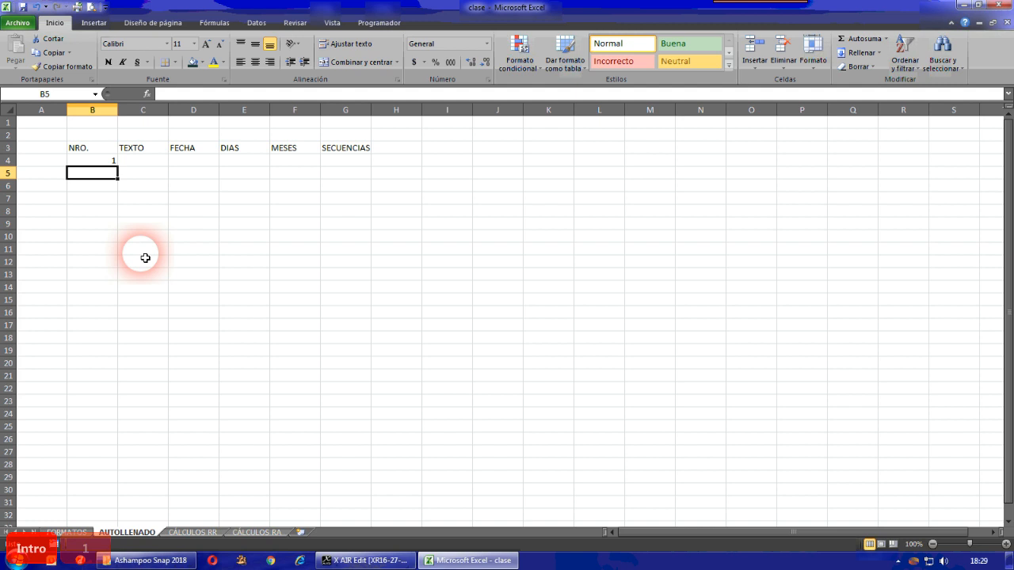
{"action": "type", "text": "2"}
{"action": "key", "text": "Return"}
{"action": "type", "text": ","}
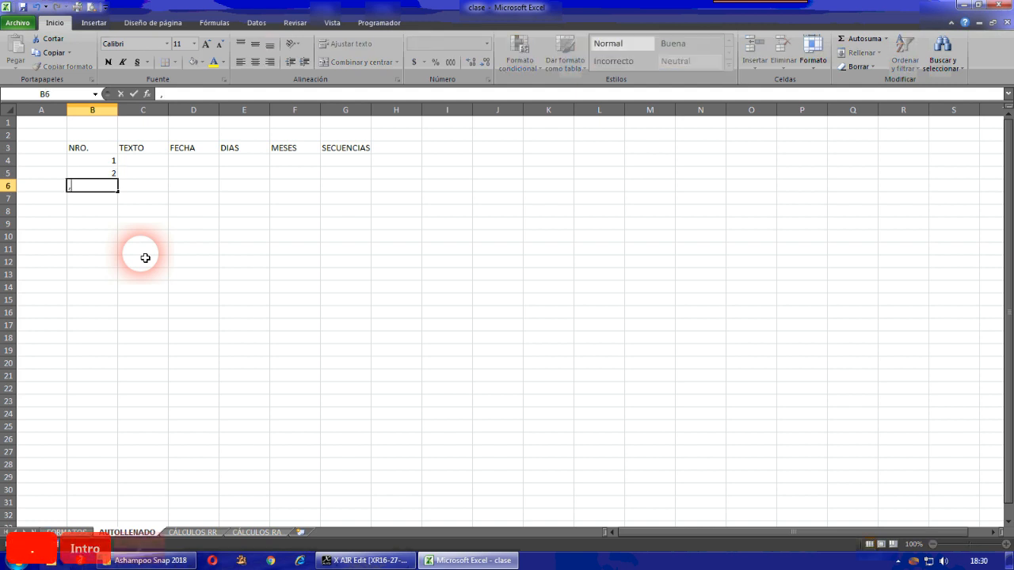
{"action": "key", "text": "BackSpace"}
{"action": "type", "text": "3"}
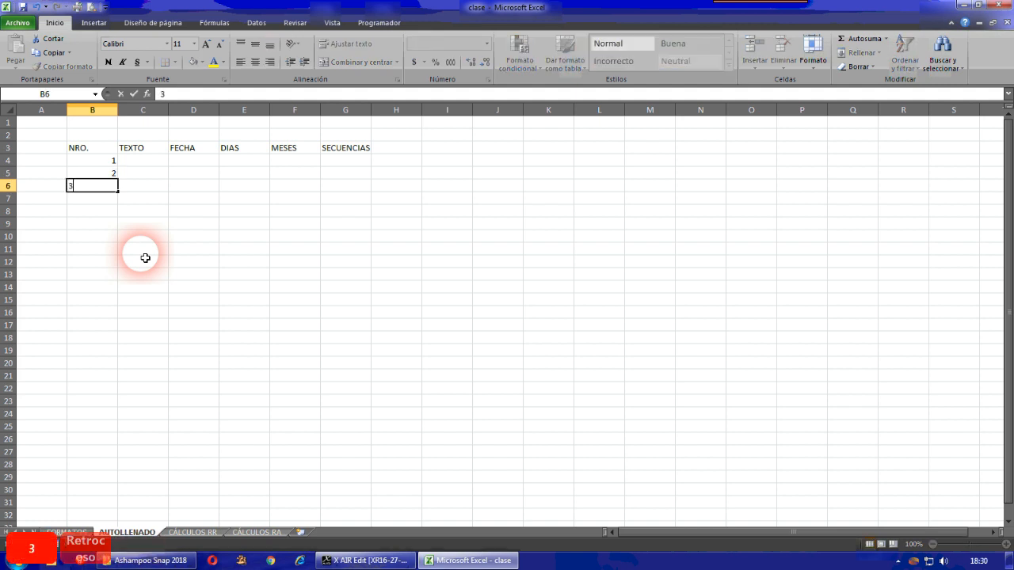
{"action": "key", "text": "Return"}
{"action": "type", "text": "4"}
{"action": "key", "text": "Return"}
{"action": "type", "text": "5"}
{"action": "key", "text": "Return"}
{"action": "type", "text": "6"}
{"action": "key", "text": "Return"}
{"action": "type", "text": "7"}
{"action": "key", "text": "Return"}
{"action": "type", "text": "8"}
{"action": "key", "text": "Return"}
{"action": "type", "text": "9"}
{"action": "key", "text": "Return"}
{"action": "type", "text": "10"}
{"action": "key", "text": "Return"}
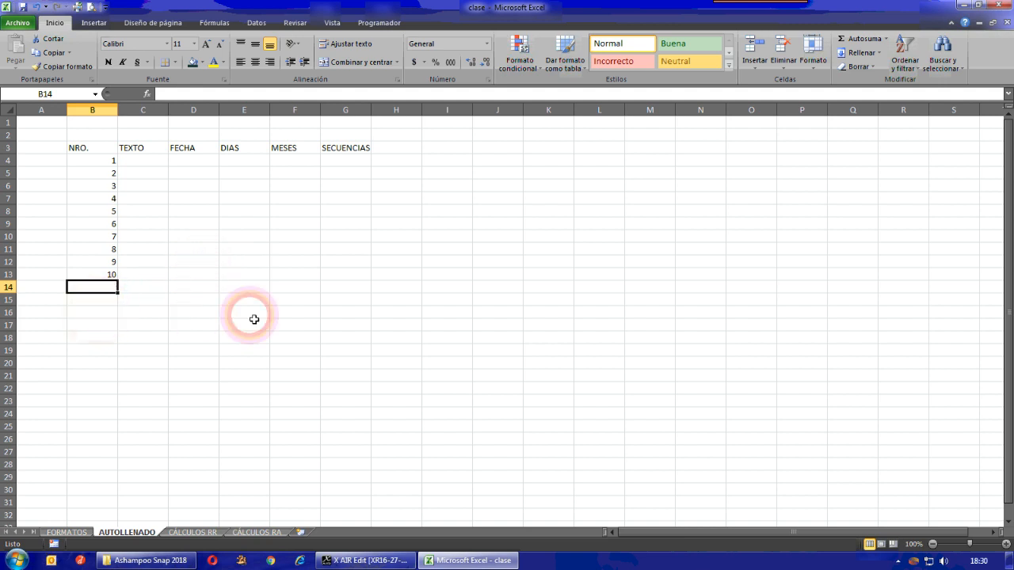
{"action": "type", "text": "11"}
{"action": "key", "text": "Return"}
{"action": "type", "text": "12"}
{"action": "key", "text": "Return"}
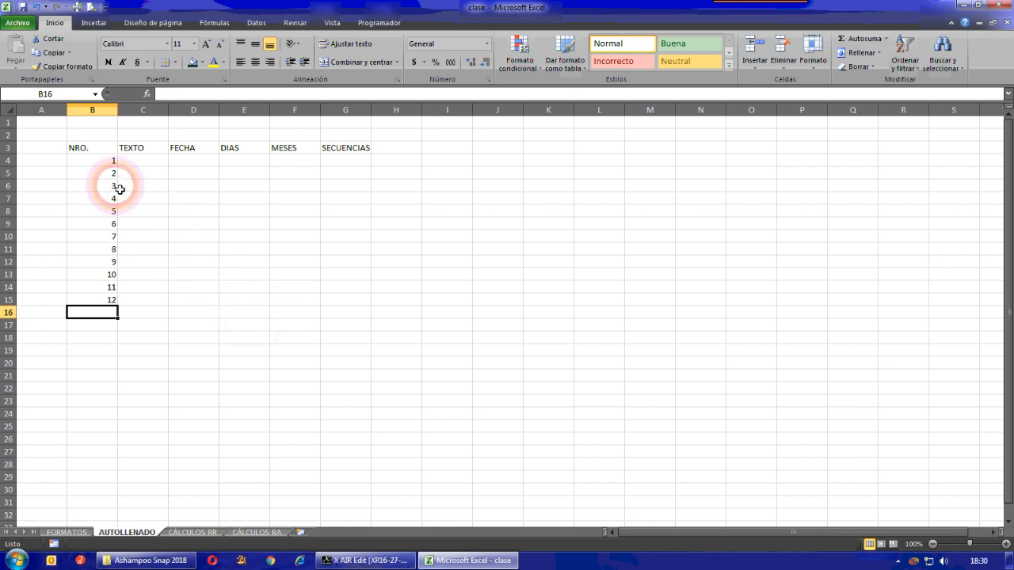
Delete the numbers in B5 to B15 of the NRO. column, keeping only the 1 in B4.
{"action": "left_click_drag", "start_coordinate": [113, 187], "coordinate": [103, 301]}
{"action": "key", "text": "Delete"}
{"action": "left_click", "coordinate": [182, 354]}
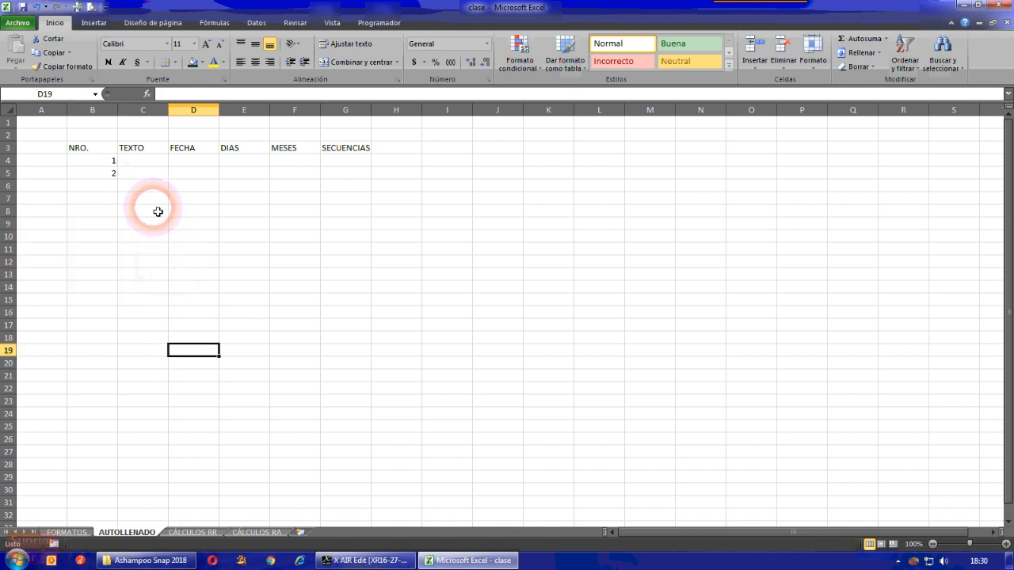
{"action": "left_click", "coordinate": [109, 173]}
{"action": "key", "text": "Delete"}
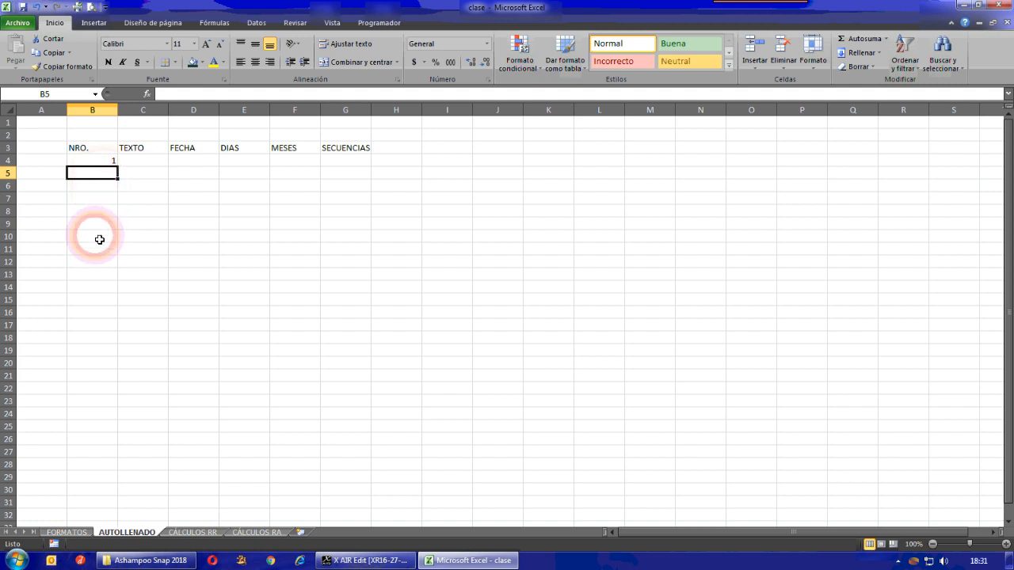
Autofill the single 1 in B4 down the NRO. column to B25.
{"action": "left_click", "coordinate": [125, 247]}
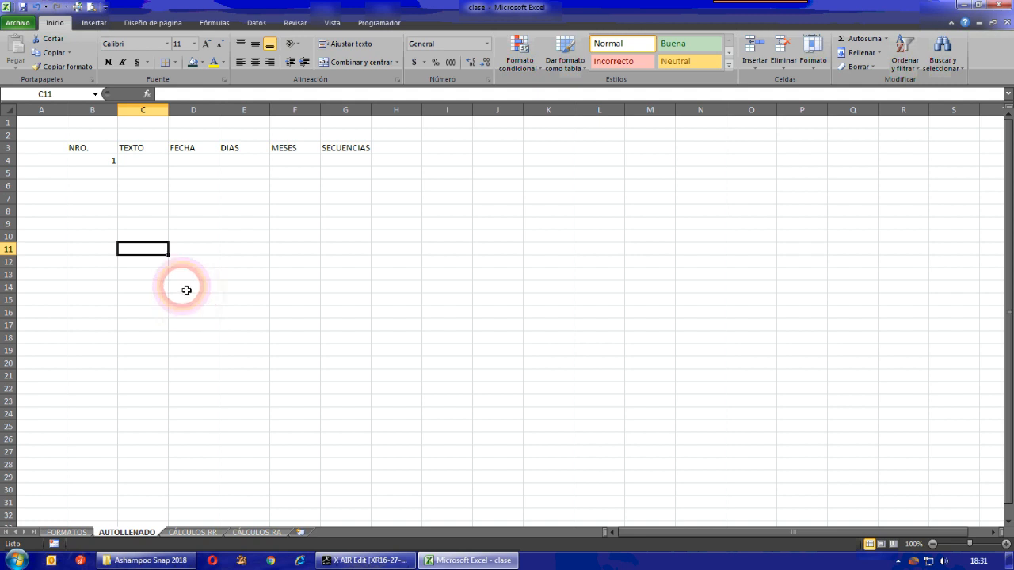
{"action": "left_click", "coordinate": [104, 162]}
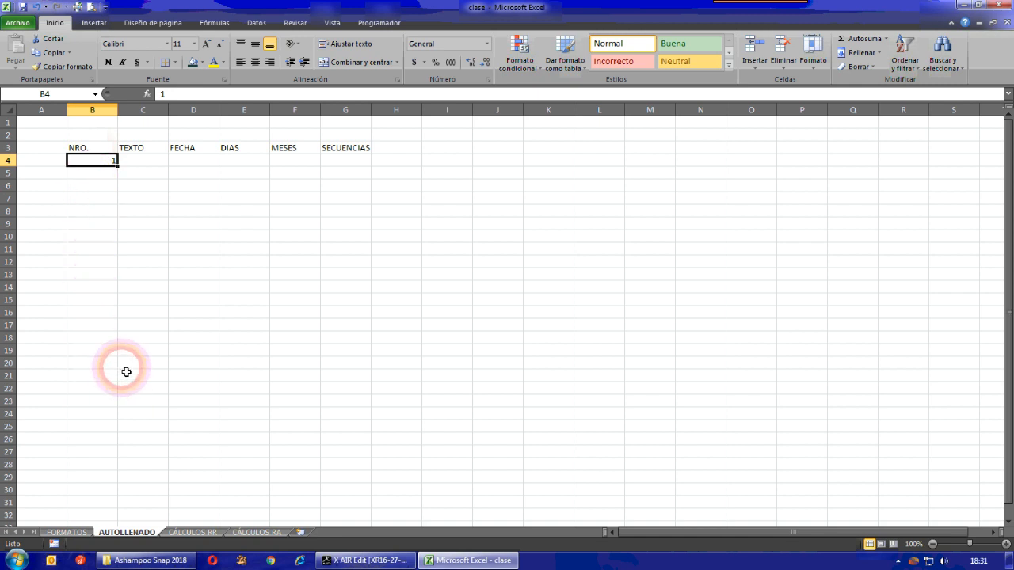
{"action": "left_click", "coordinate": [151, 297]}
{"action": "left_click", "coordinate": [111, 161]}
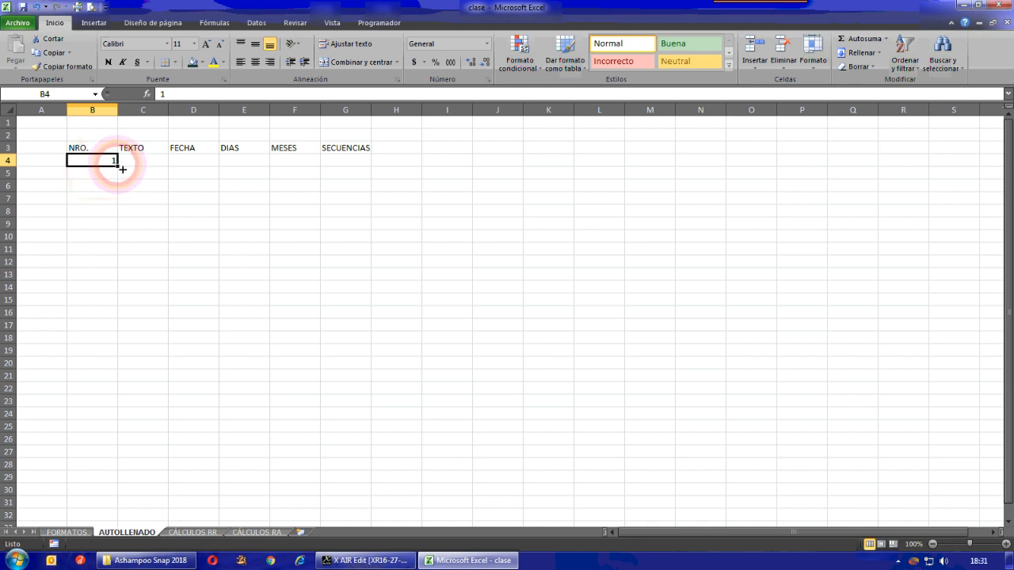
{"action": "left_click_drag", "start_coordinate": [123, 169], "coordinate": [126, 194]}
{"action": "left_click_drag", "start_coordinate": [127, 231], "coordinate": [117, 433]}
{"action": "left_click", "coordinate": [193, 337]}
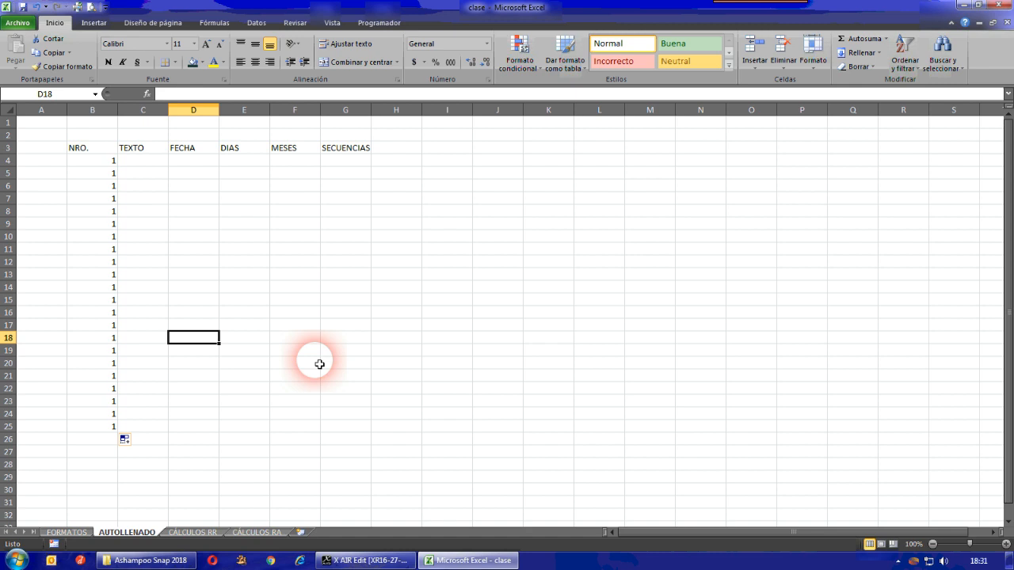
Try autofilling the 1 in B4 across row 4 to the SECUENCIAS column, and undo that fill.
{"action": "left_click", "coordinate": [110, 161]}
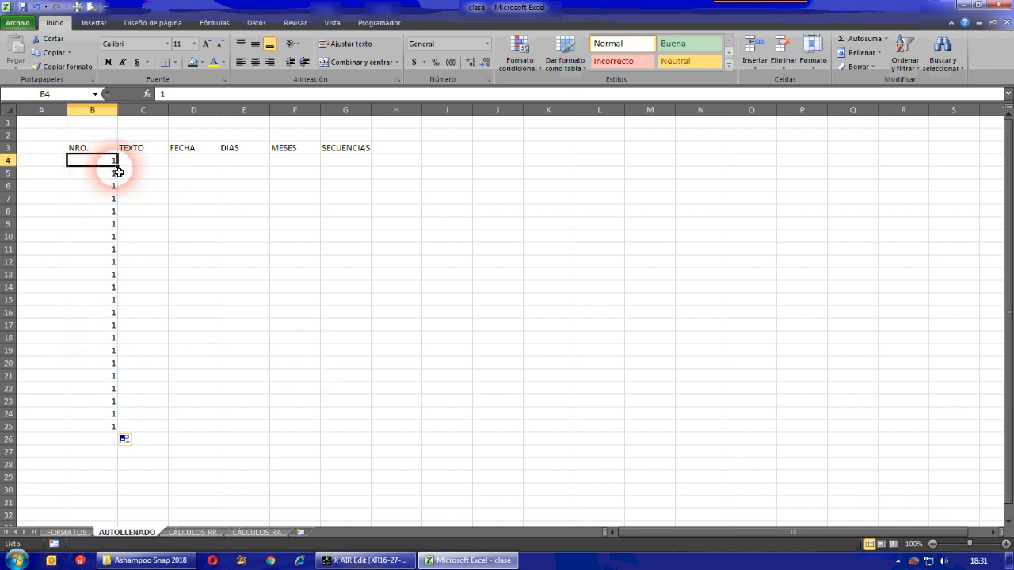
{"action": "left_click_drag", "start_coordinate": [123, 173], "coordinate": [357, 173]}
{"action": "left_click", "coordinate": [365, 252]}
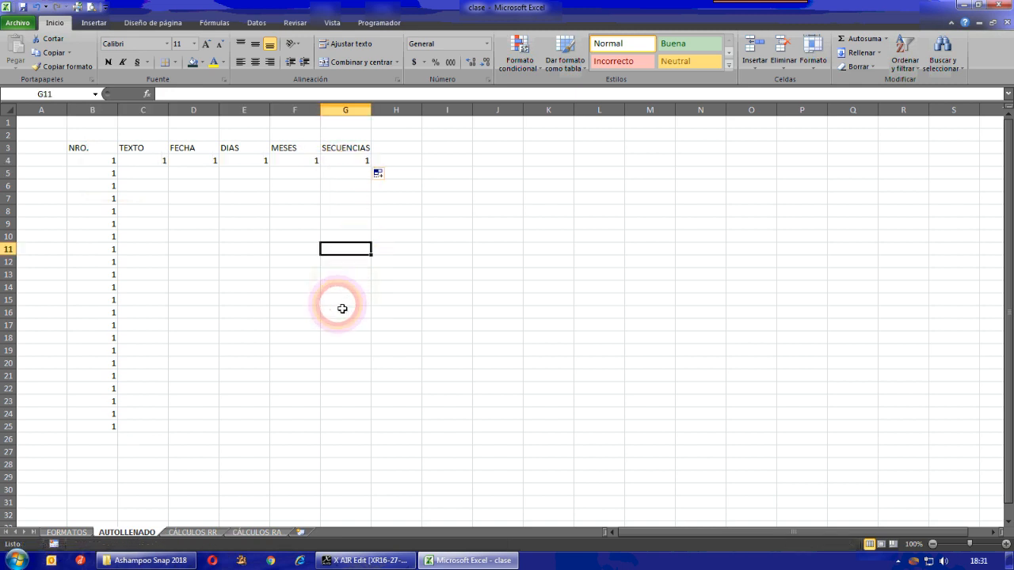
{"action": "key", "text": "ctrl+z"}
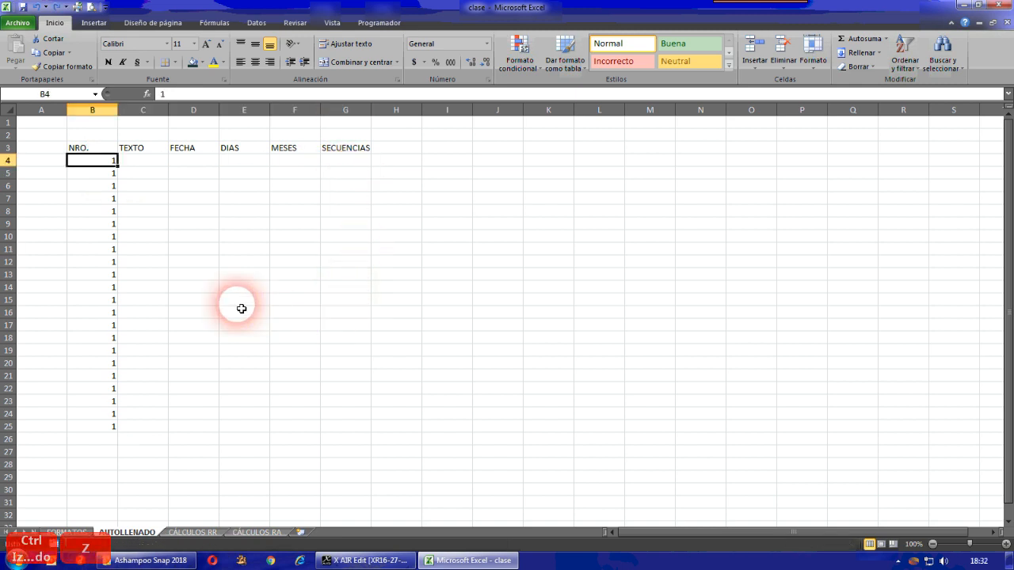
{"action": "left_click", "coordinate": [172, 339]}
Clear the repeated 1s in B5 to B25.
{"action": "left_click_drag", "start_coordinate": [115, 175], "coordinate": [115, 426]}
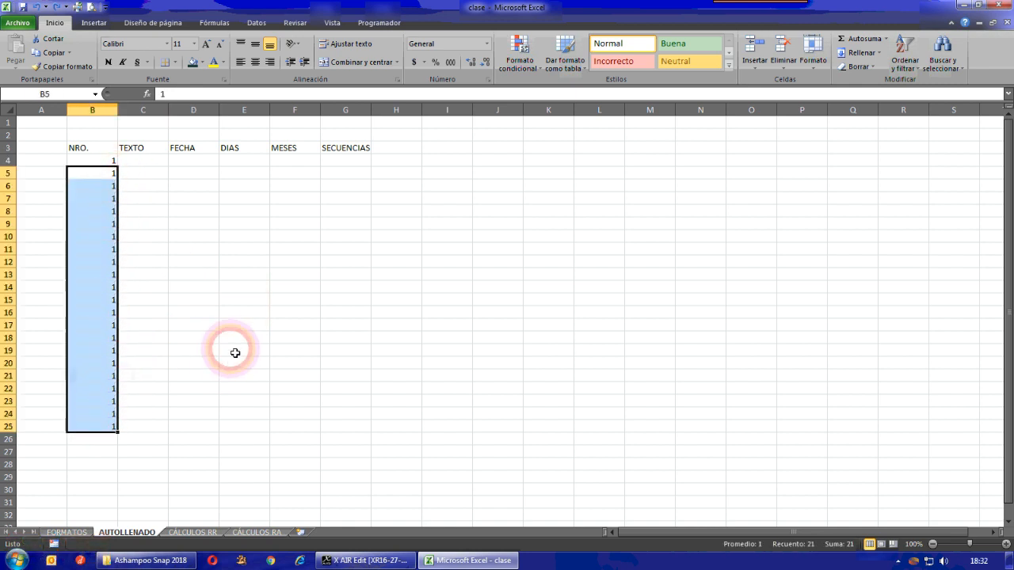
{"action": "key", "text": "Delete"}
{"action": "left_click", "coordinate": [231, 345]}
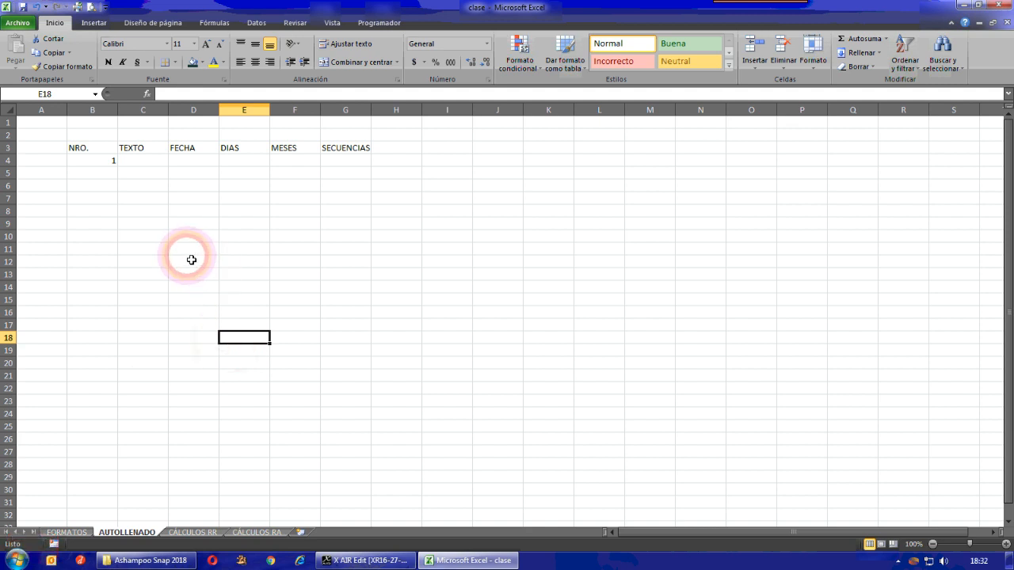
Enter 2 in B5 and autofill the series from B4:B5 down to B28 so it runs from 1 to 25.
{"action": "left_click", "coordinate": [99, 173]}
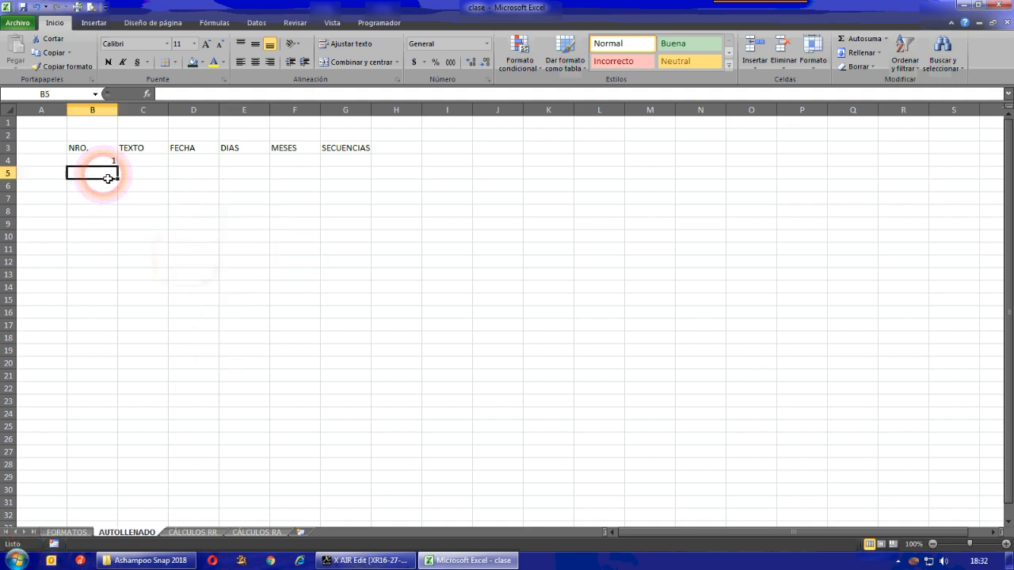
{"action": "type", "text": "2"}
{"action": "key", "text": "Return"}
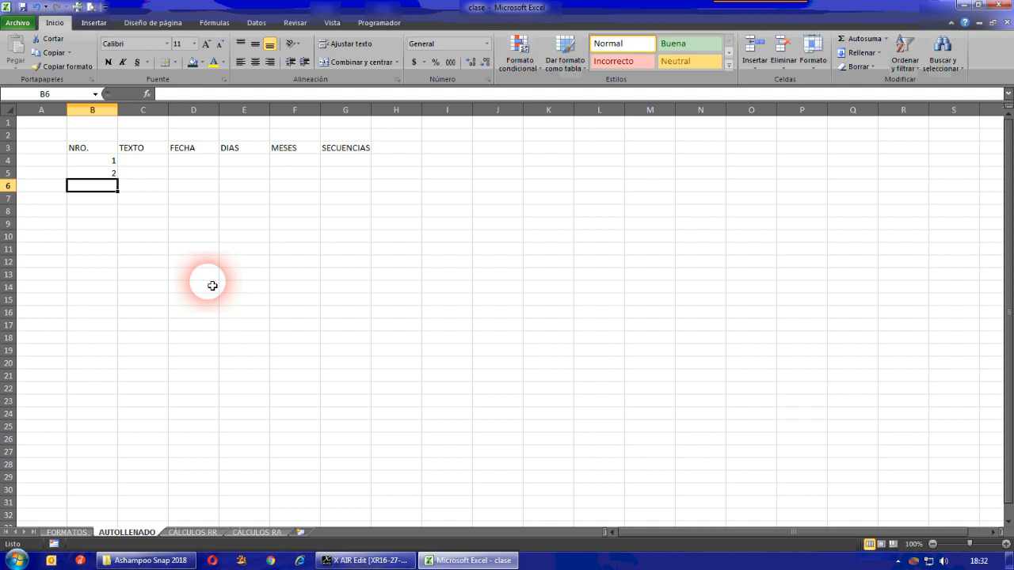
{"action": "left_click_drag", "start_coordinate": [113, 161], "coordinate": [102, 173]}
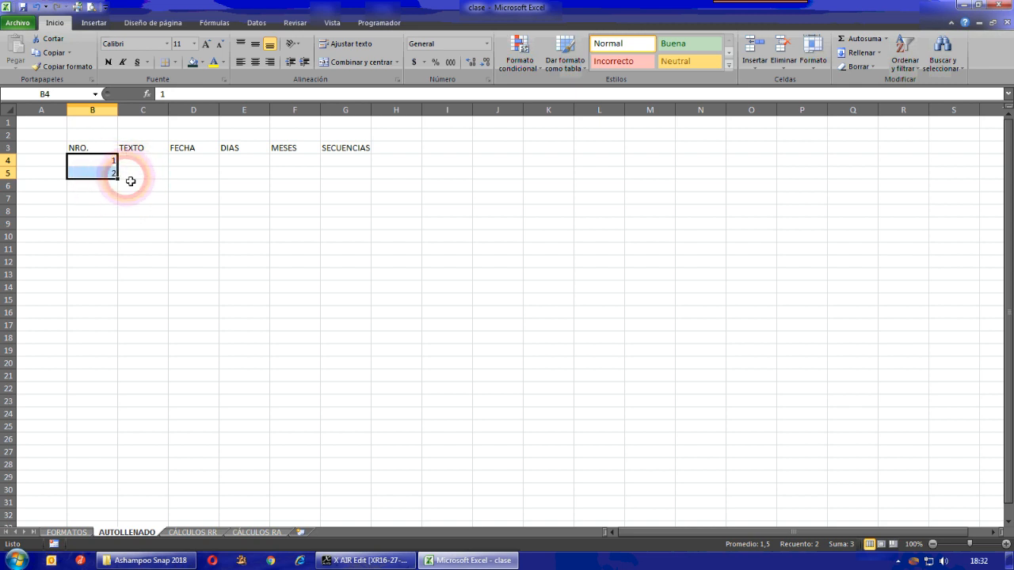
{"action": "left_click_drag", "start_coordinate": [122, 182], "coordinate": [119, 472]}
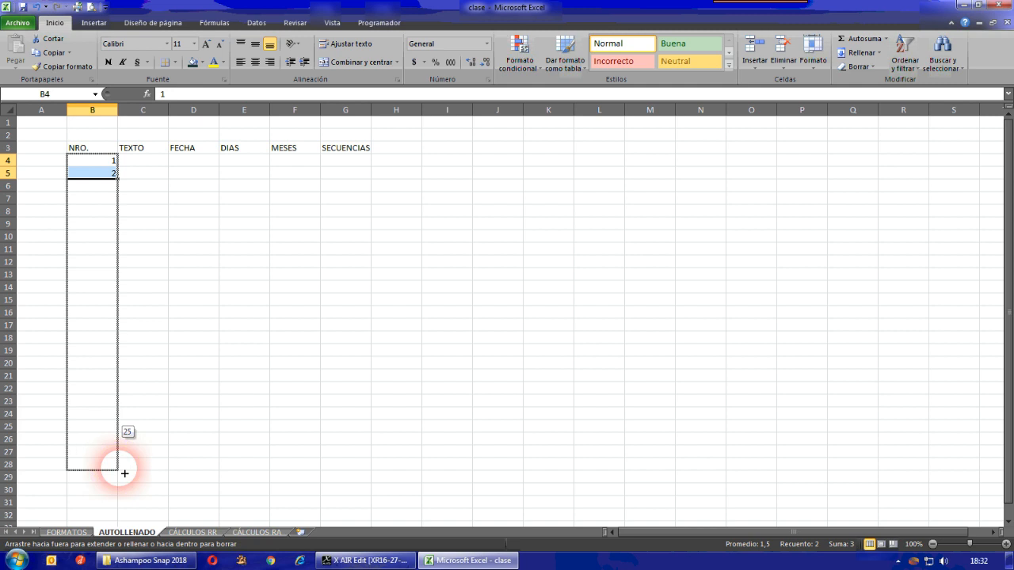
{"action": "left_click_drag", "start_coordinate": [125, 473], "coordinate": [118, 469]}
{"action": "left_click", "coordinate": [360, 300]}
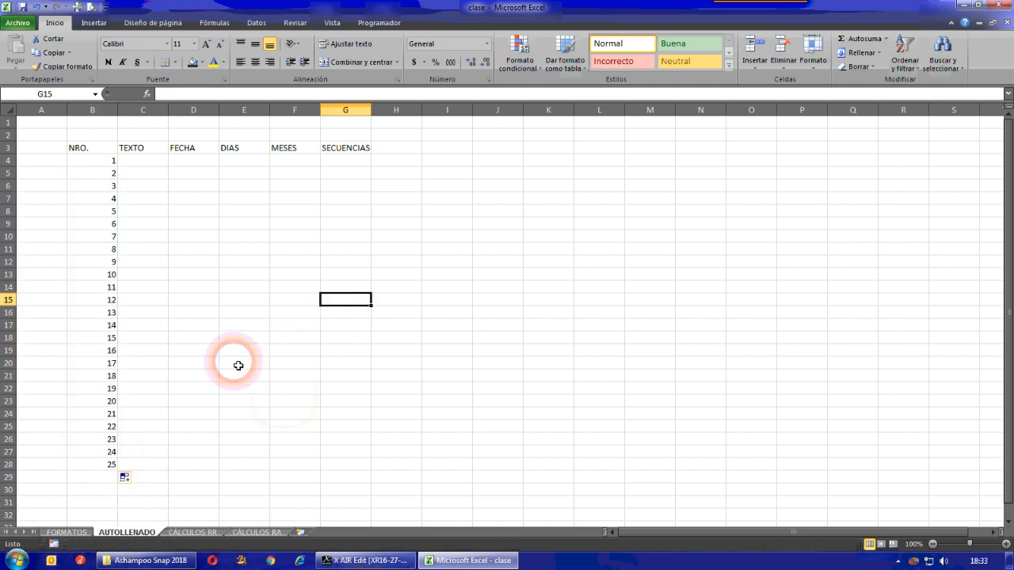
{"action": "left_click", "coordinate": [104, 150]}
{"action": "left_click_drag", "start_coordinate": [109, 161], "coordinate": [124, 478]}
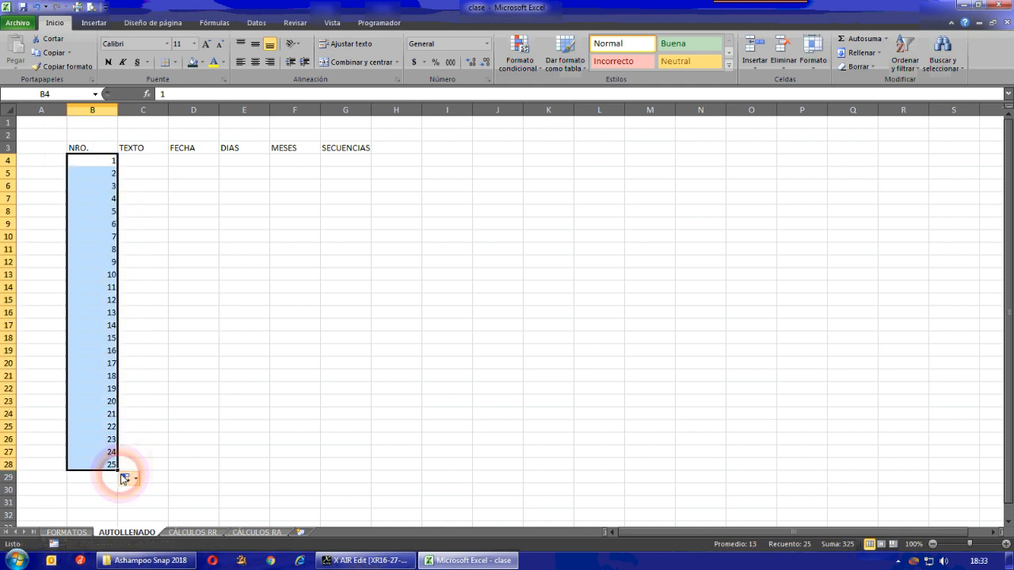
{"action": "left_click", "coordinate": [196, 350]}
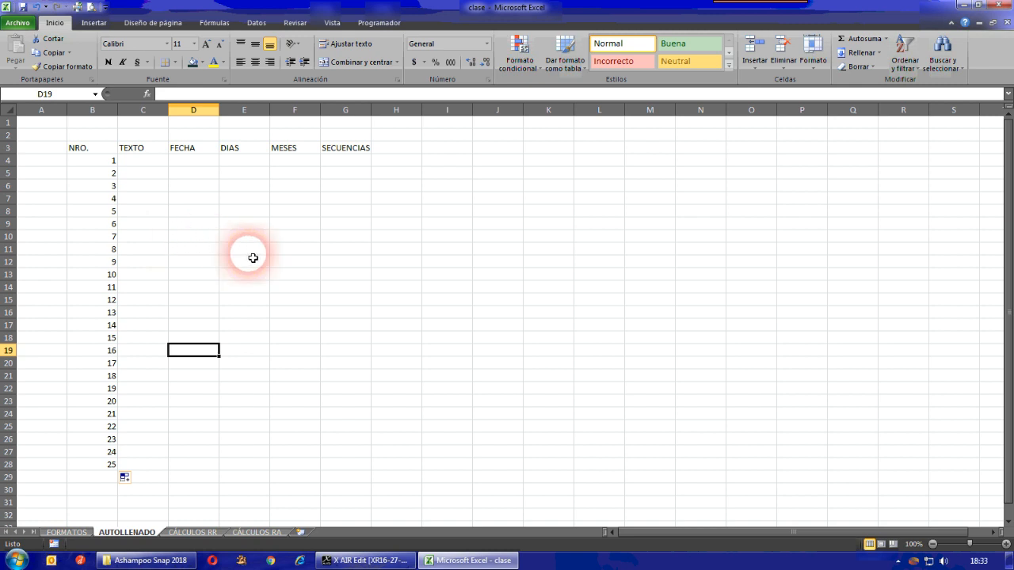
Change B4 to 5 and B5 to 10, and autofill the series from both cells down to B28.
{"action": "left_click", "coordinate": [109, 160]}
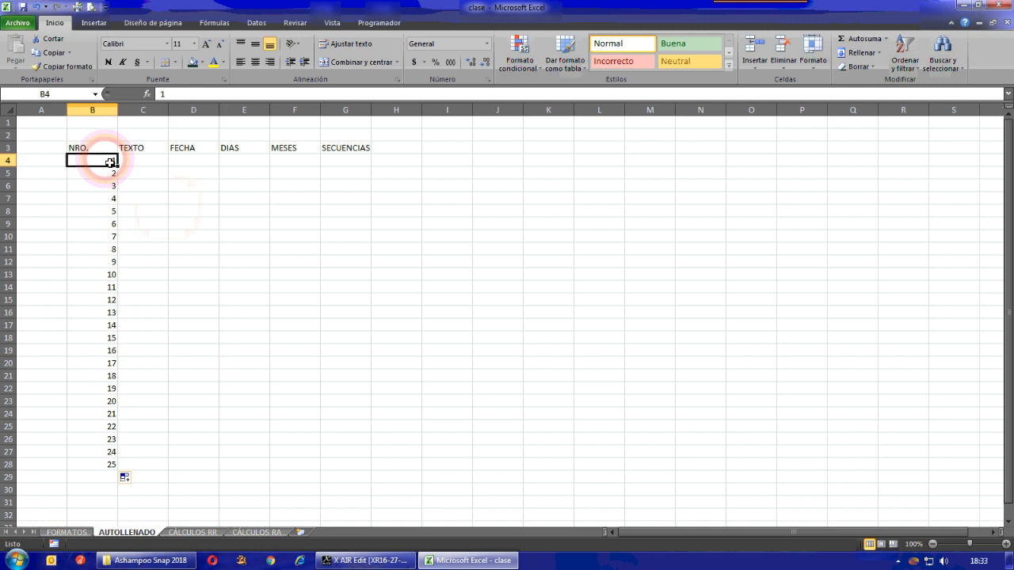
{"action": "type", "text": "5"}
{"action": "key", "text": "Return"}
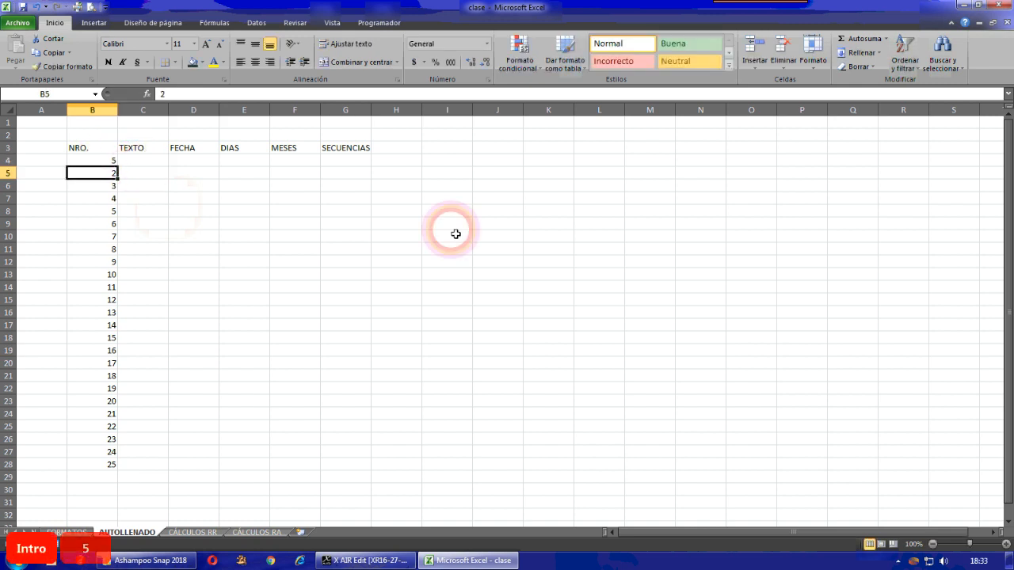
{"action": "type", "text": "10"}
{"action": "key", "text": "Return"}
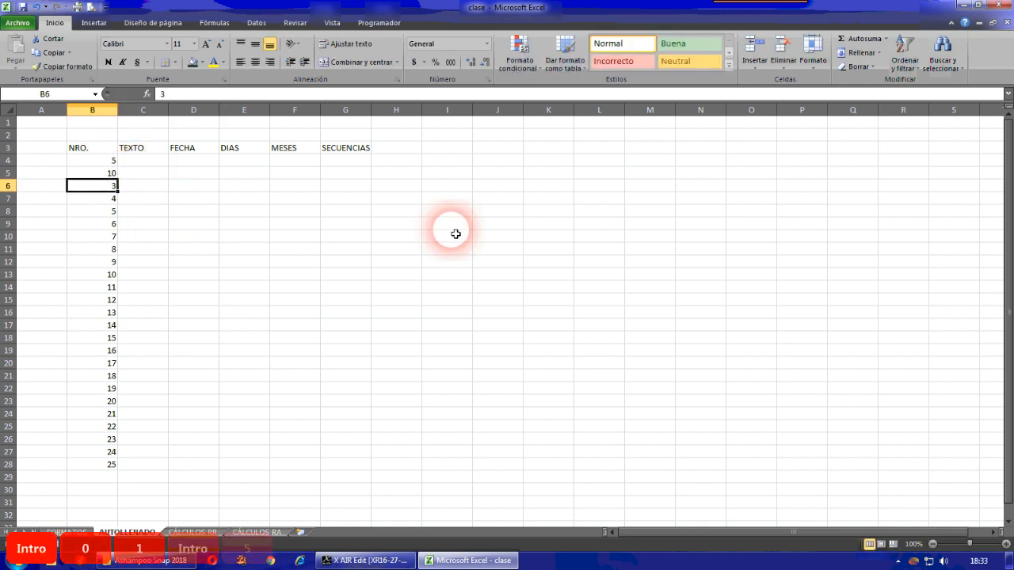
{"action": "left_click", "coordinate": [112, 160]}
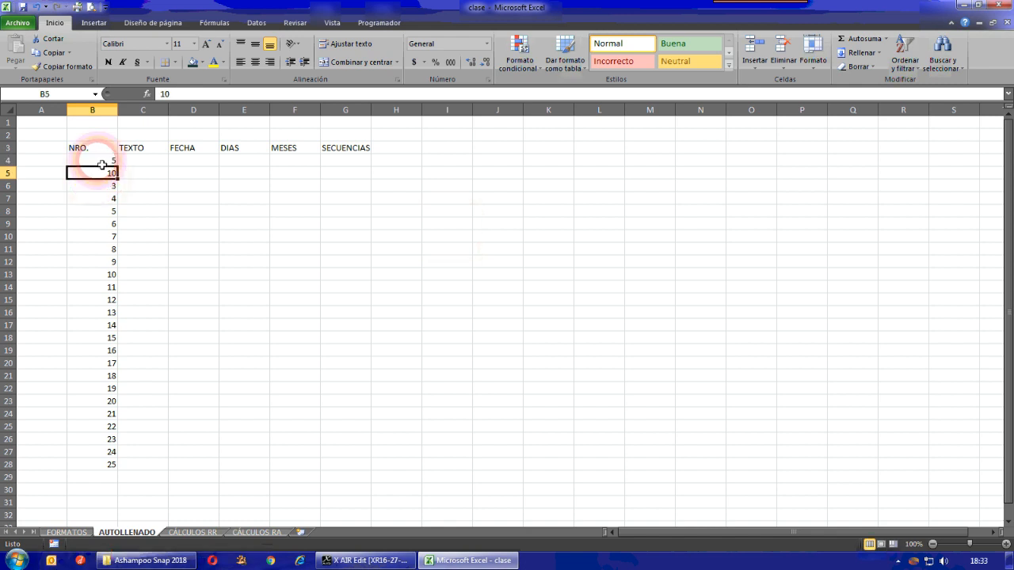
{"action": "left_click_drag", "start_coordinate": [102, 164], "coordinate": [95, 169]}
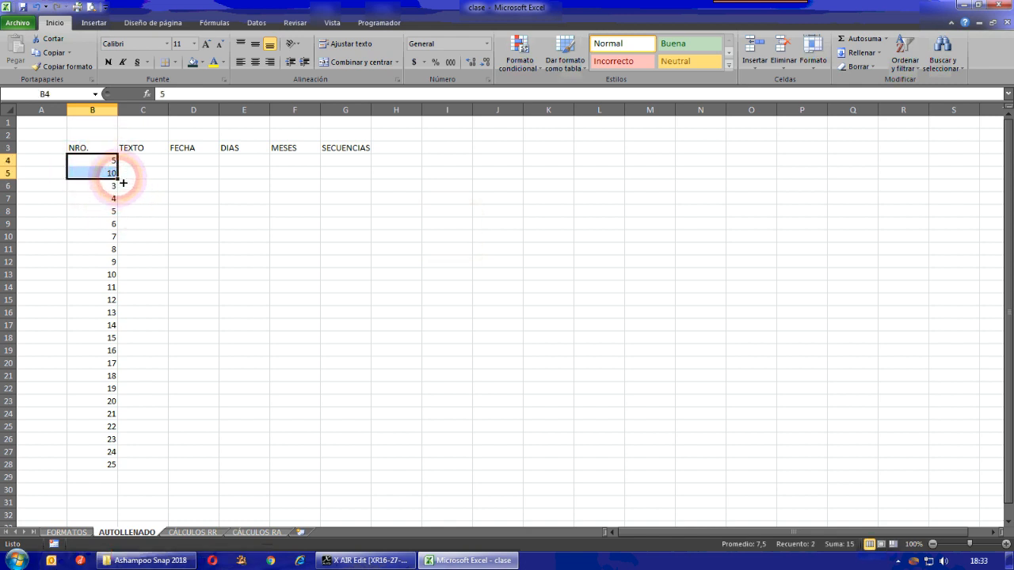
{"action": "left_click_drag", "start_coordinate": [122, 183], "coordinate": [124, 471]}
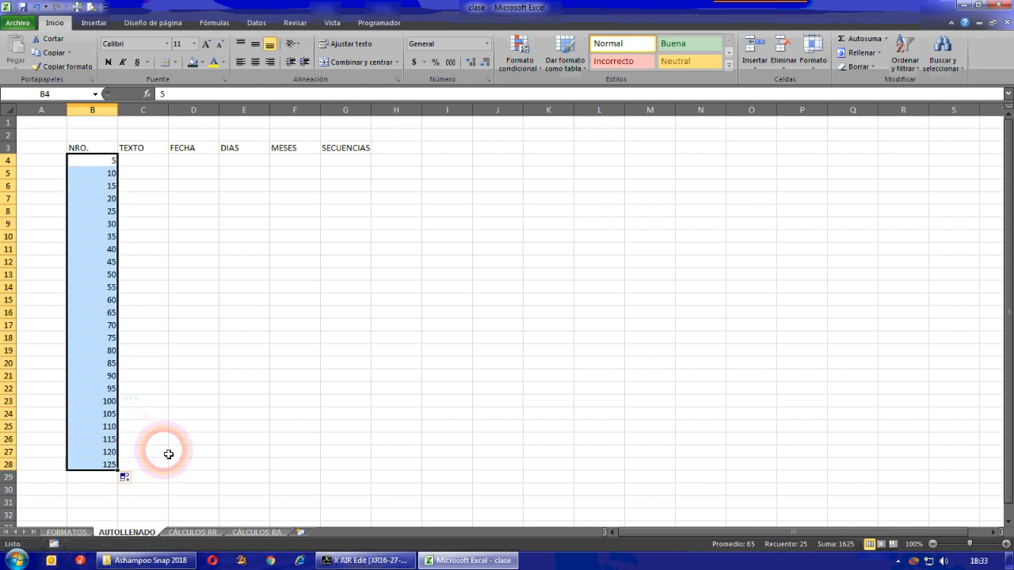
{"action": "left_click", "coordinate": [177, 389]}
Examine individual cells of the NRO. column to check the interval of the filled series.
{"action": "left_click", "coordinate": [112, 161]}
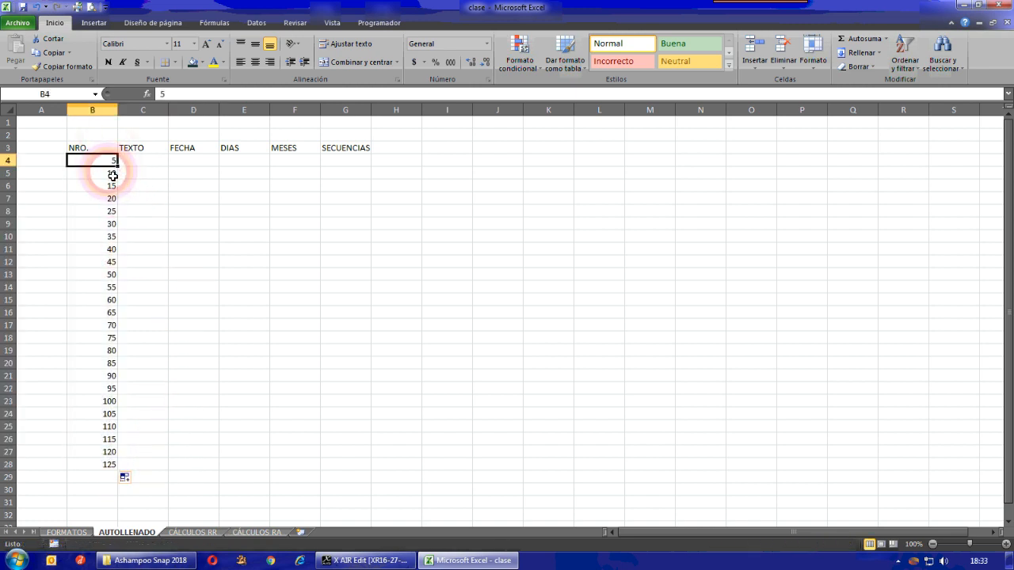
{"action": "left_click", "coordinate": [105, 224]}
{"action": "left_click", "coordinate": [105, 236]}
{"action": "left_click", "coordinate": [106, 248]}
{"action": "left_click", "coordinate": [105, 262]}
{"action": "left_click", "coordinate": [107, 274]}
{"action": "left_click", "coordinate": [110, 172]}
{"action": "left_click", "coordinate": [147, 235]}
Change B4 to 100 and B5 to 200, and autofill the series from both cells down to B28.
{"action": "left_click", "coordinate": [103, 162]}
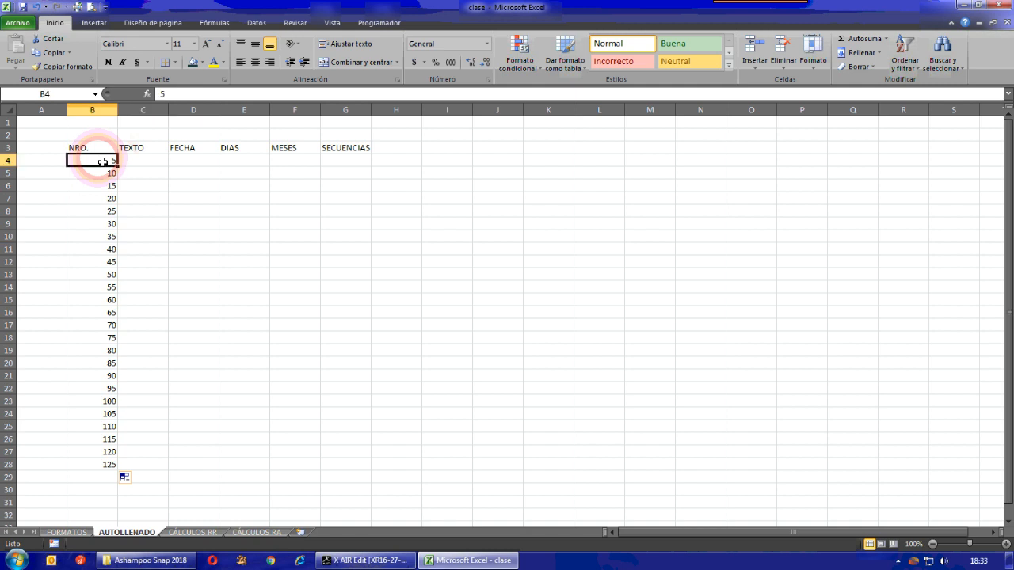
{"action": "type", "text": "100"}
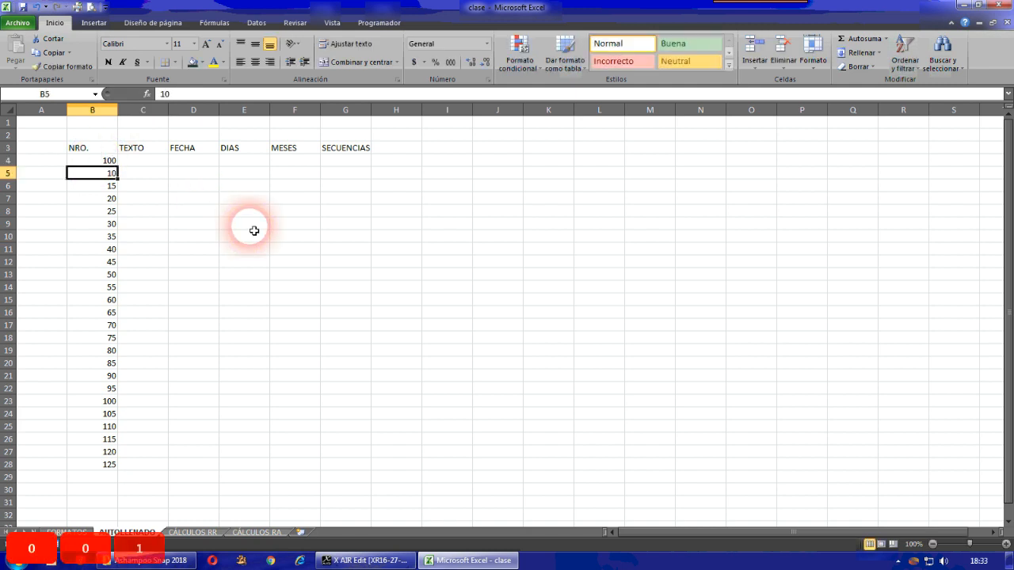
{"action": "key", "text": "Return"}
{"action": "type", "text": "200"}
{"action": "key", "text": "Return"}
{"action": "left_click_drag", "start_coordinate": [108, 161], "coordinate": [103, 467]}
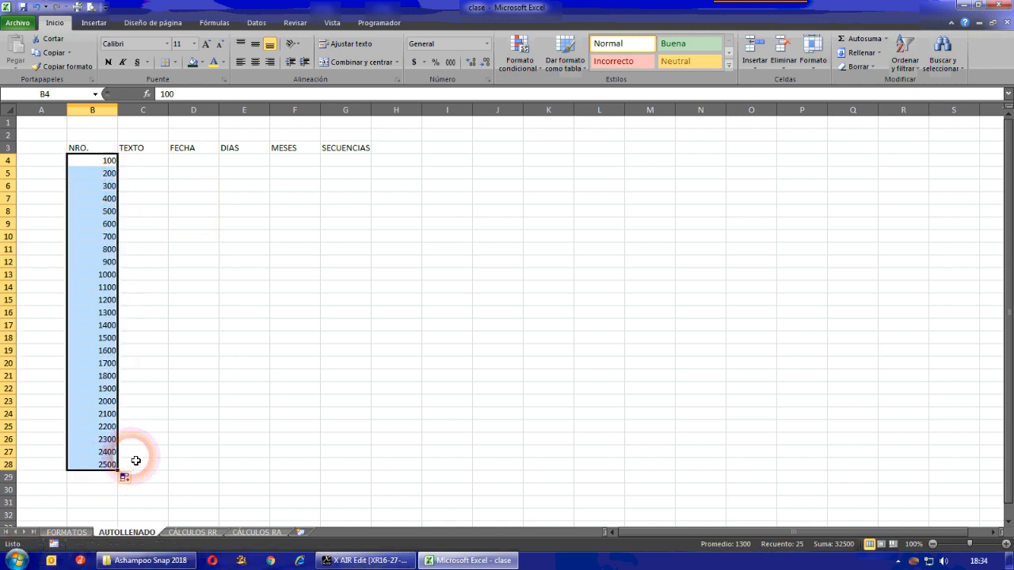
Change B4 to 1500 and B5 to 3000, and autofill the series from both cells down to B28.
{"action": "left_click", "coordinate": [103, 162]}
{"action": "type", "text": "1500"}
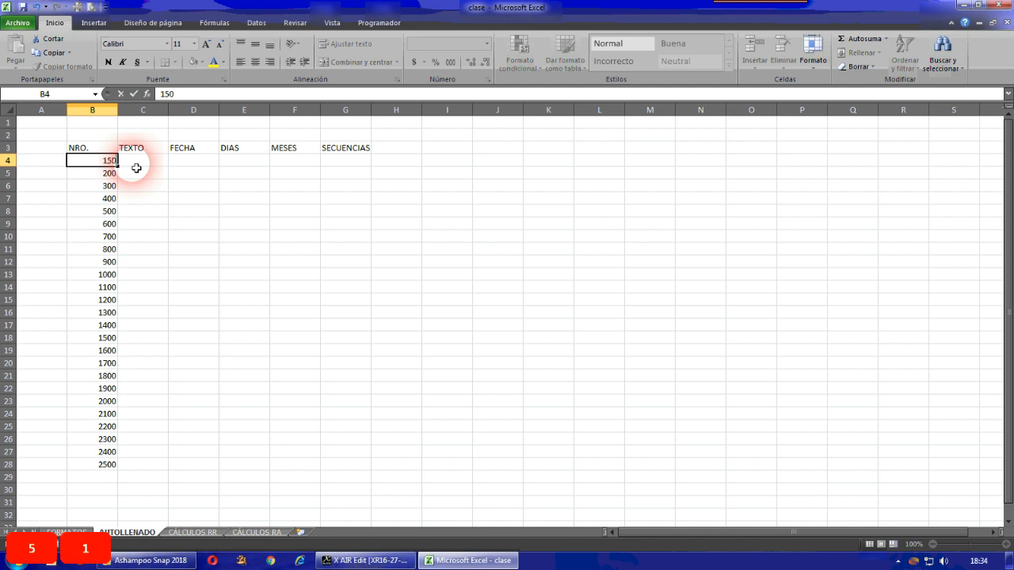
{"action": "key", "text": "Return"}
{"action": "type", "text": "3000"}
{"action": "key", "text": "Return"}
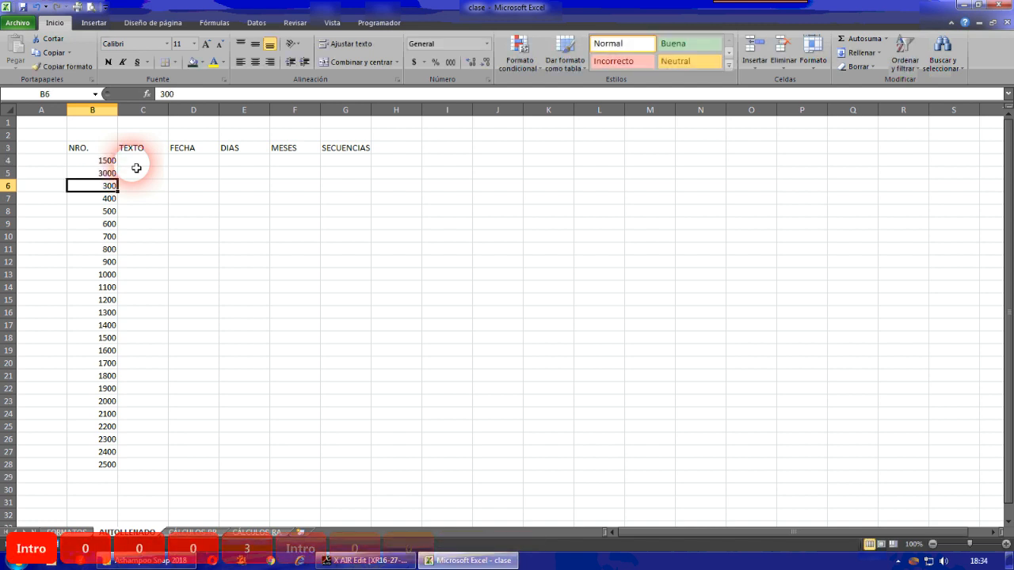
{"action": "left_click_drag", "start_coordinate": [106, 160], "coordinate": [107, 481]}
{"action": "left_click", "coordinate": [143, 262]}
Change B4 to 1 and B5 to 11, and autofill the series from both cells down to B28.
{"action": "left_click", "coordinate": [107, 160]}
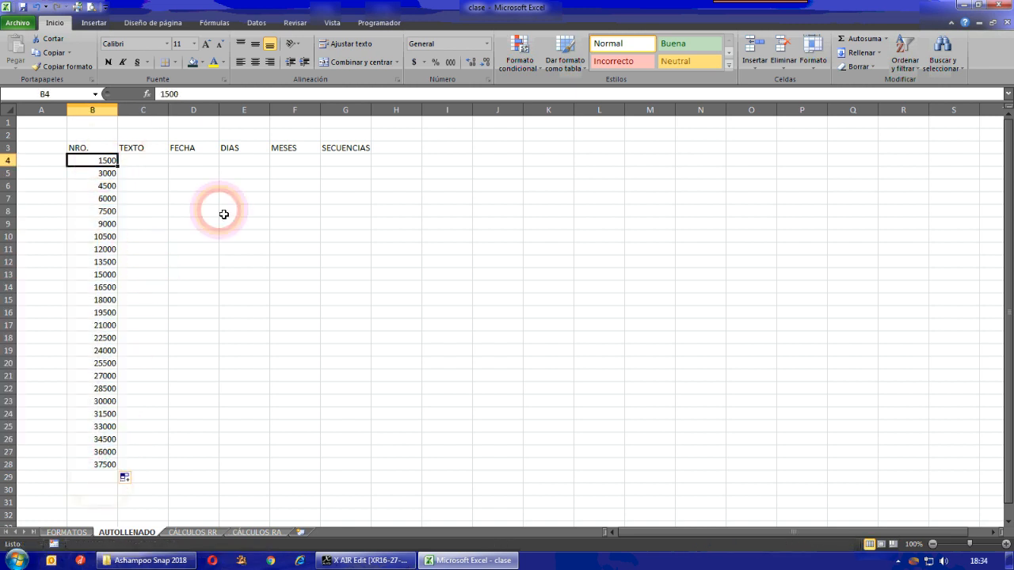
{"action": "type", "text": "1"}
{"action": "key", "text": "Return"}
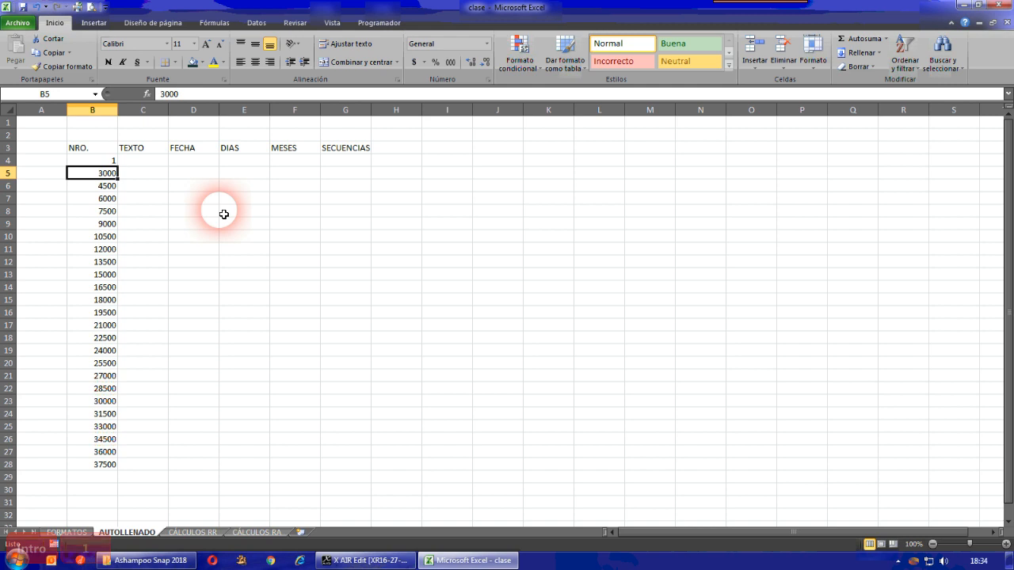
{"action": "type", "text": "11"}
{"action": "key", "text": "Return"}
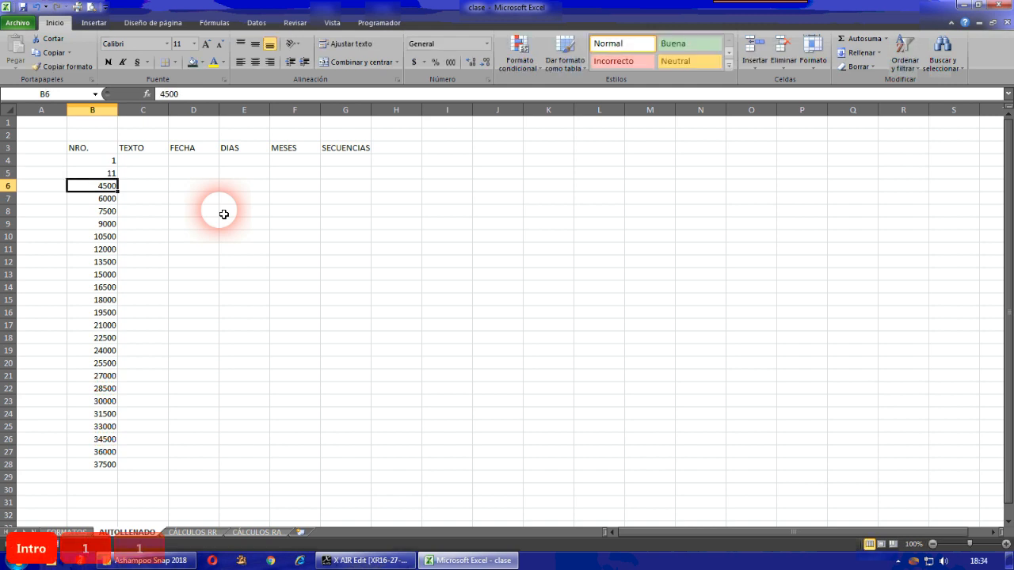
{"action": "left_click_drag", "start_coordinate": [114, 159], "coordinate": [115, 470]}
{"action": "left_click", "coordinate": [146, 236]}
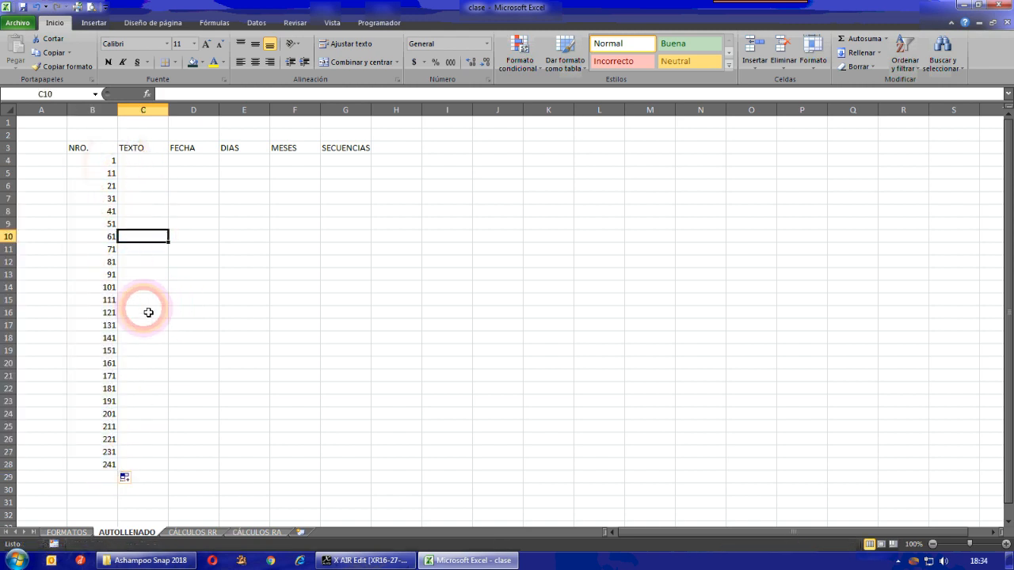
{"action": "left_click", "coordinate": [153, 274]}
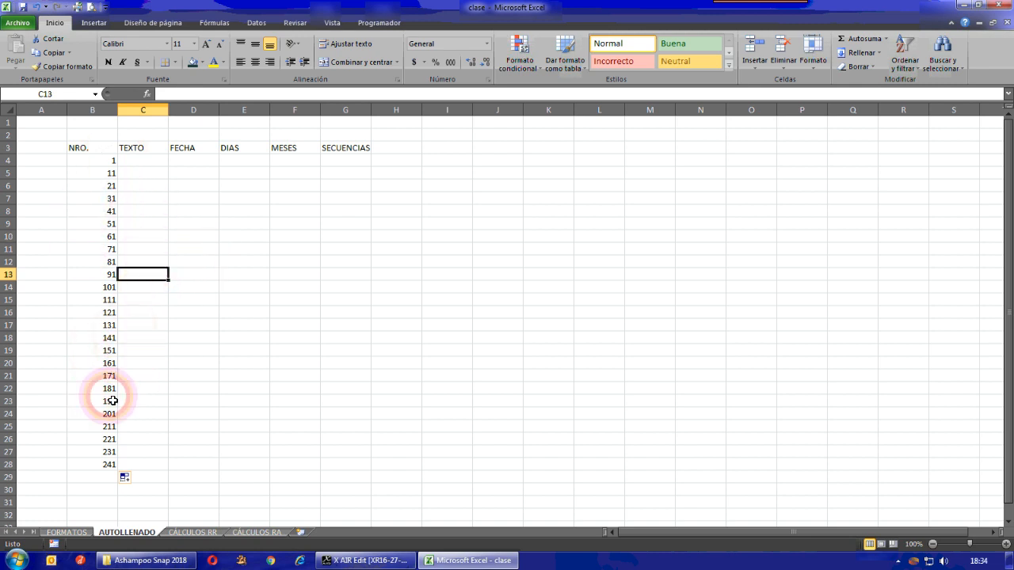
Enter 1 in B4 and 2 in B5, and autofill the consecutive numbering from both cells down to B28.
{"action": "left_click", "coordinate": [109, 162]}
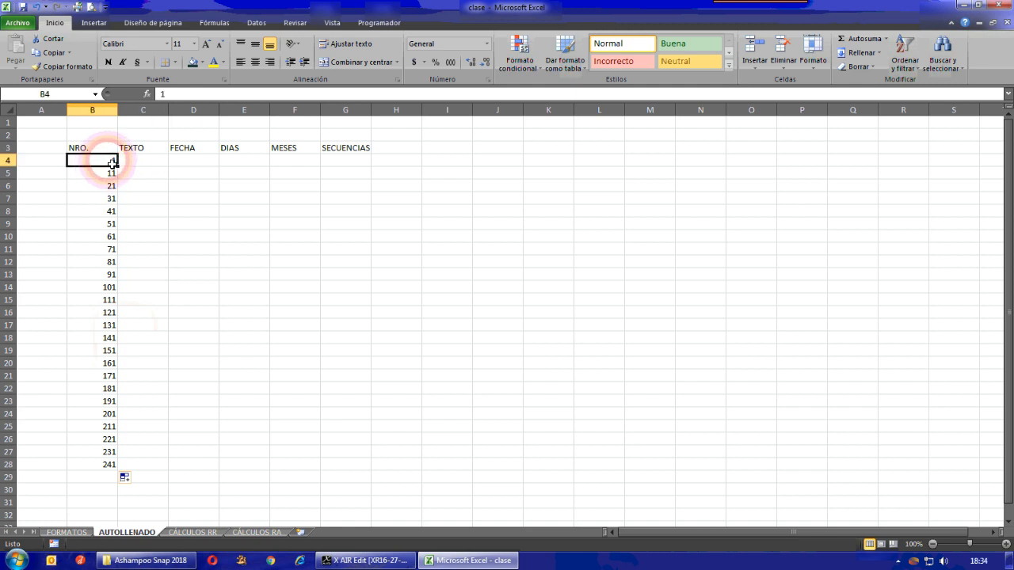
{"action": "type", "text": "1"}
{"action": "key", "text": "Return"}
{"action": "type", "text": "2"}
{"action": "key", "text": "Return"}
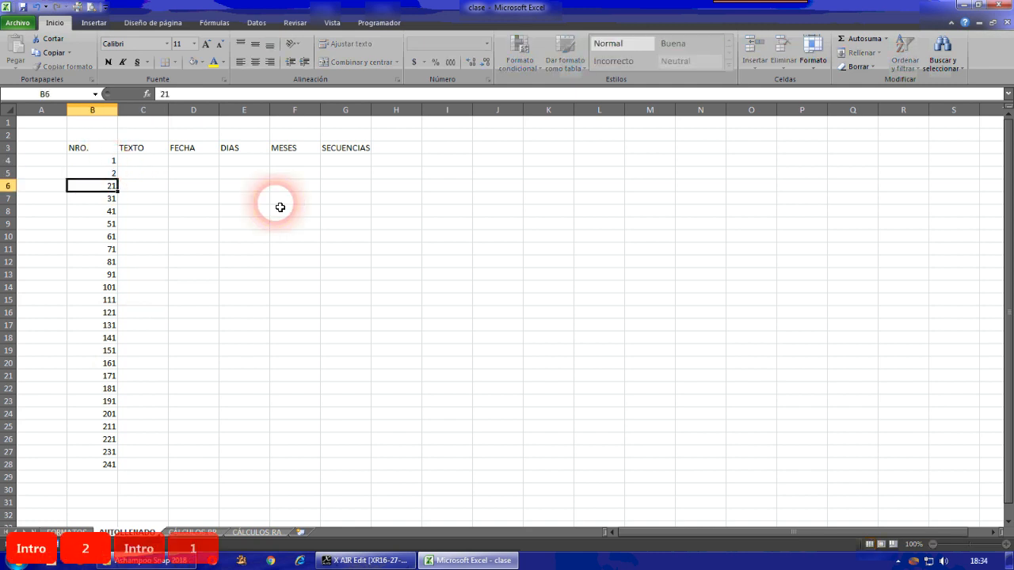
{"action": "left_click_drag", "start_coordinate": [109, 161], "coordinate": [114, 465]}
{"action": "left_click", "coordinate": [197, 367]}
Enter HOLA in C4 under TEXTO and autofill that single cell down to C28.
{"action": "left_click", "coordinate": [158, 166]}
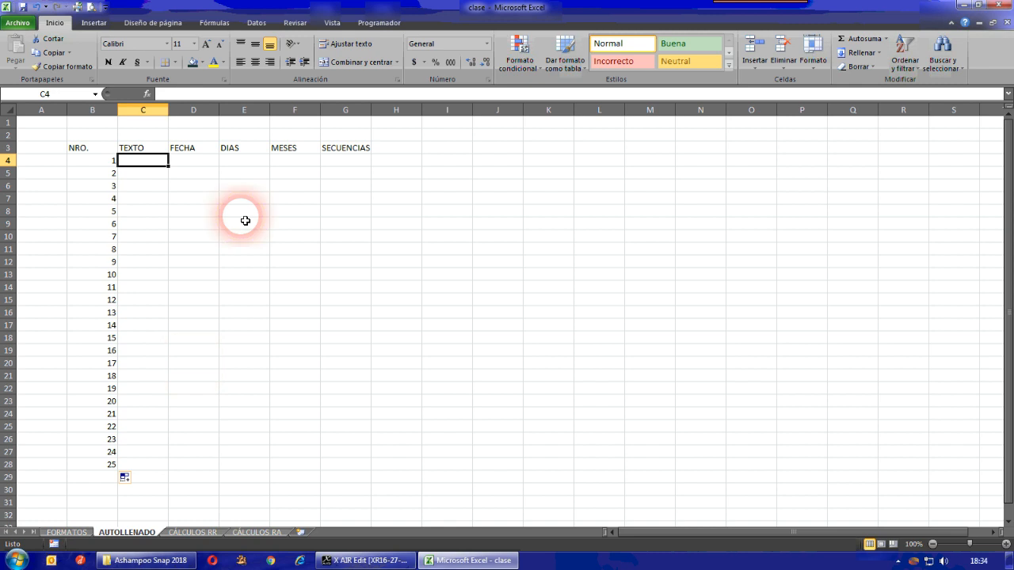
{"action": "type", "text": "HOLA"}
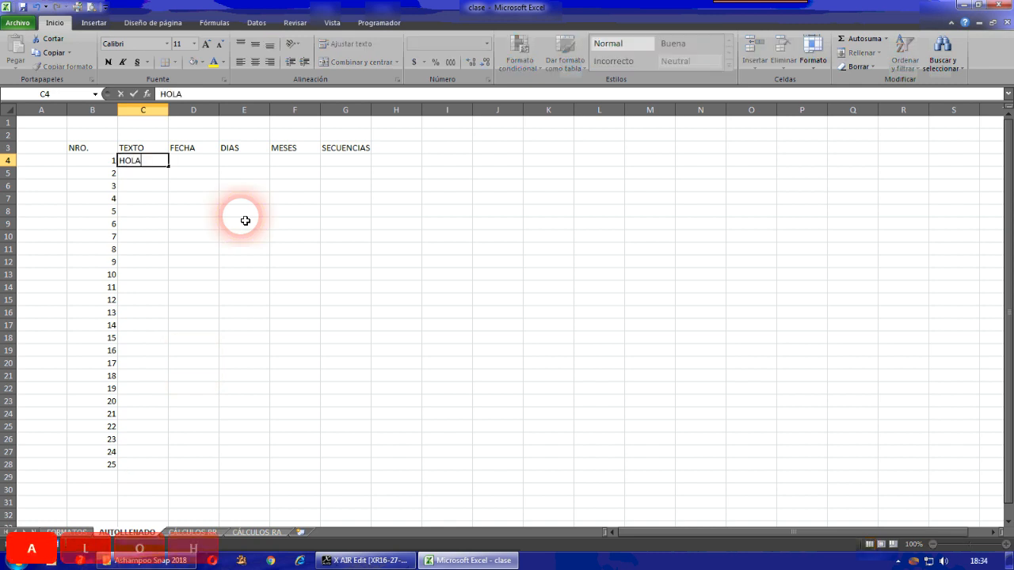
{"action": "key", "text": "Return"}
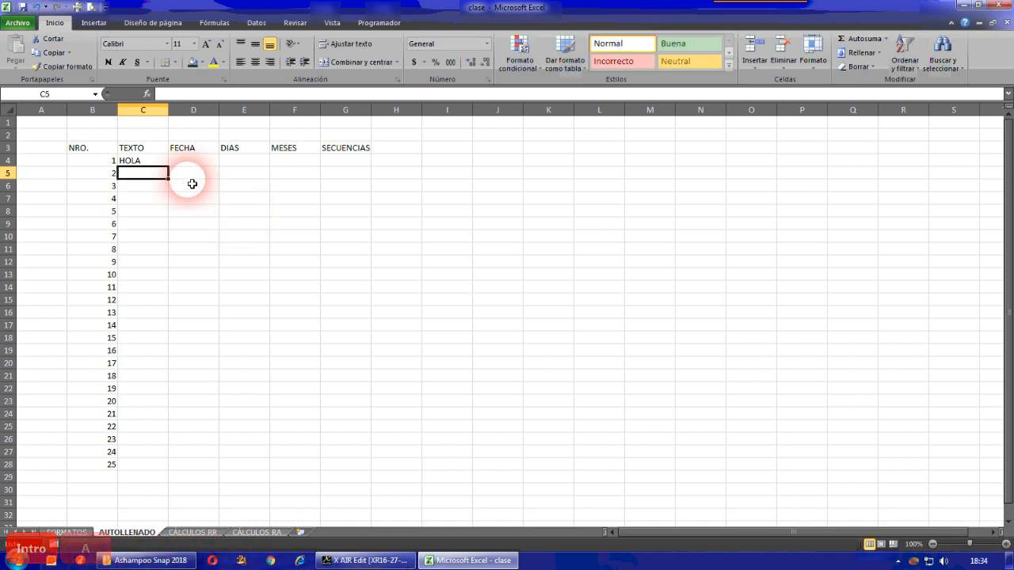
{"action": "left_click", "coordinate": [150, 163]}
{"action": "left_click", "coordinate": [178, 212]}
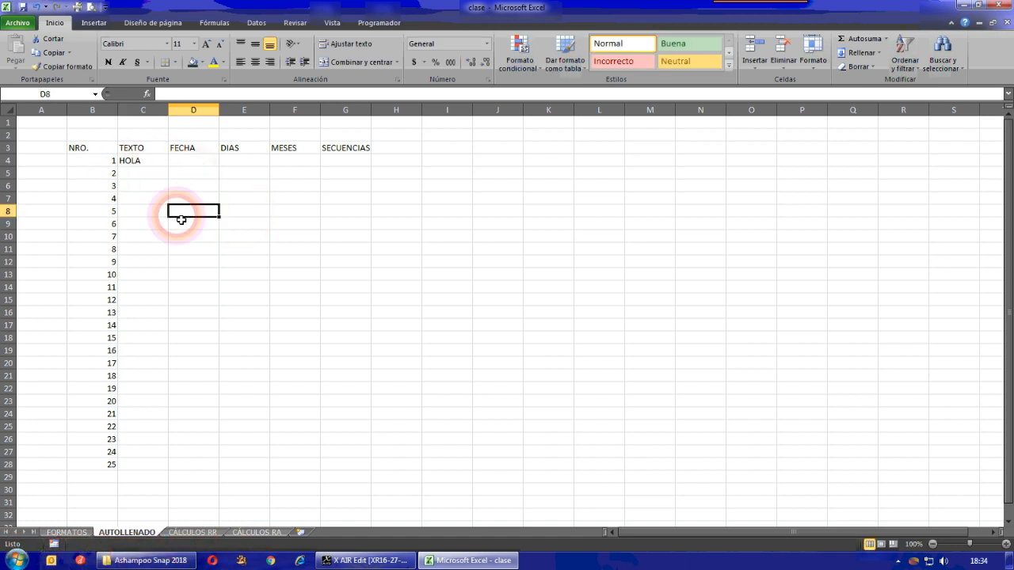
{"action": "left_click", "coordinate": [136, 163]}
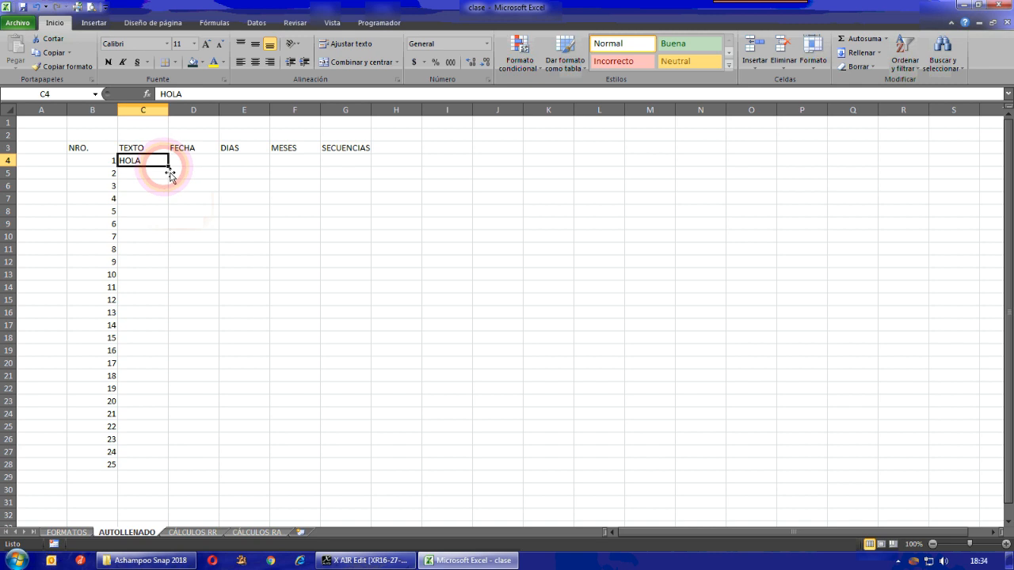
{"action": "left_click_drag", "start_coordinate": [172, 172], "coordinate": [164, 470]}
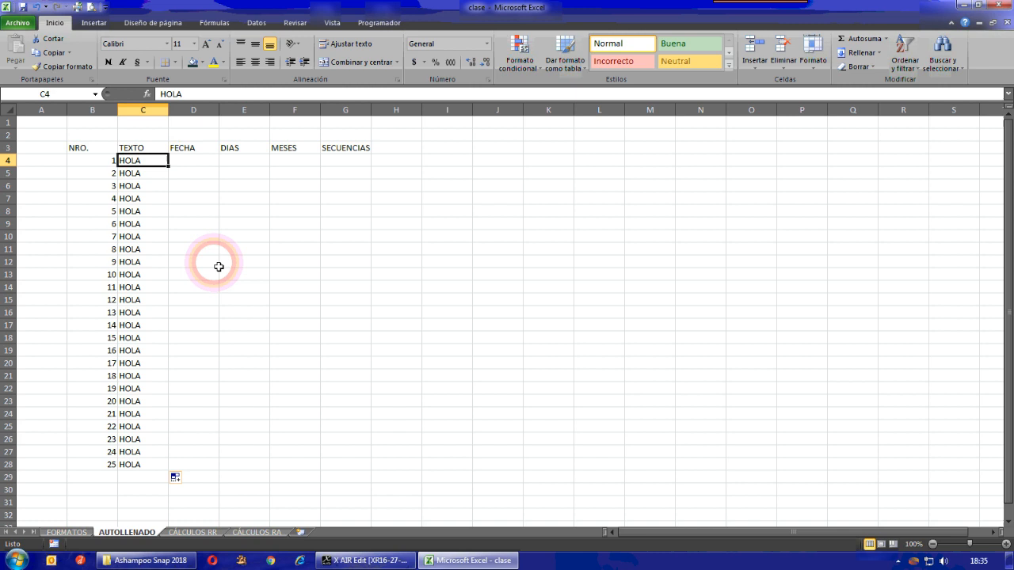
Enter CHAO in C5 and autofill the alternating pattern from C4:C5 down to C28.
{"action": "left_click", "coordinate": [151, 174]}
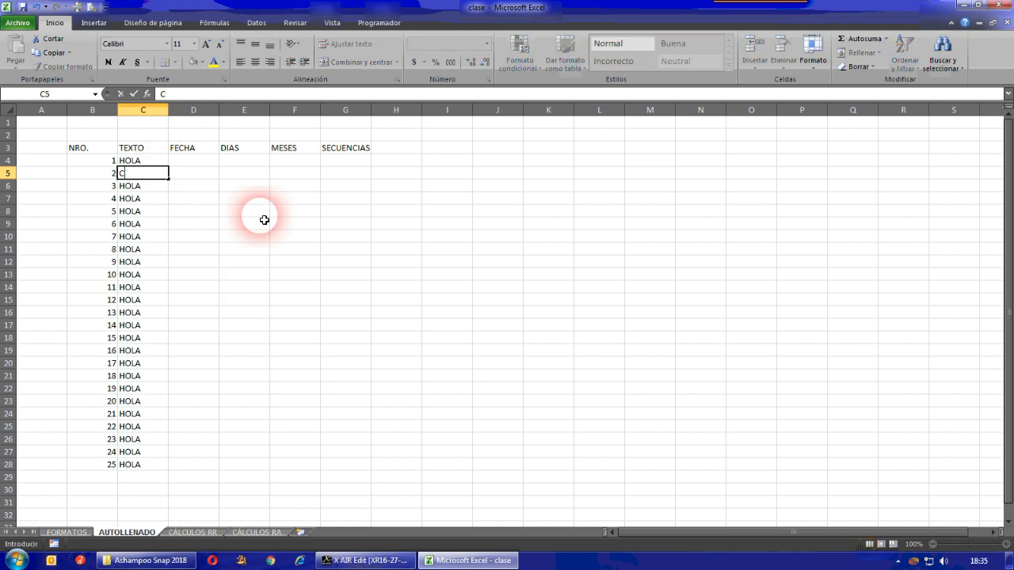
{"action": "type", "text": "CHAO"}
{"action": "key", "text": "Return"}
{"action": "left_click_drag", "start_coordinate": [140, 161], "coordinate": [141, 174]}
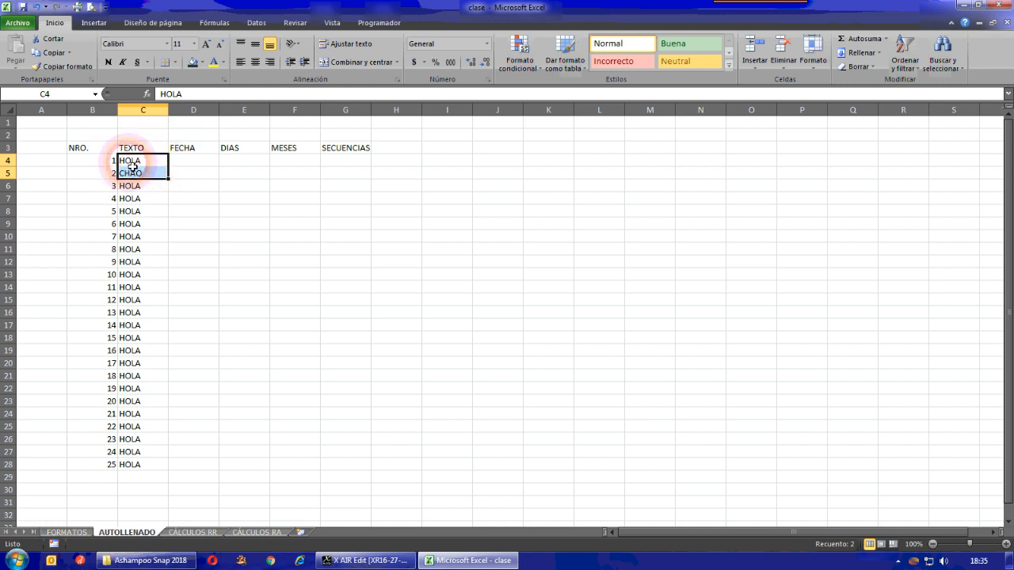
{"action": "left_click_drag", "start_coordinate": [172, 186], "coordinate": [164, 474]}
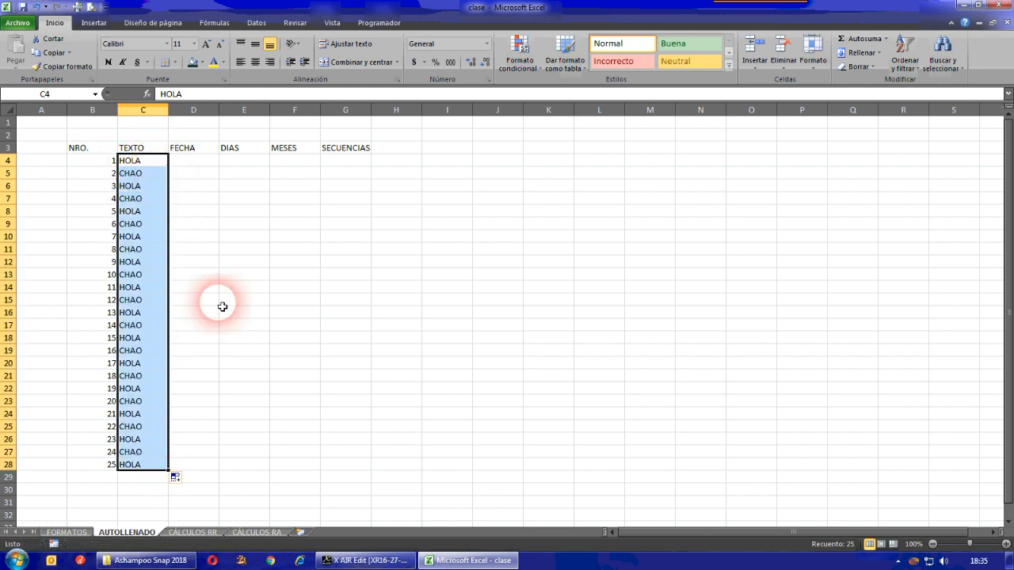
{"action": "left_click", "coordinate": [212, 301]}
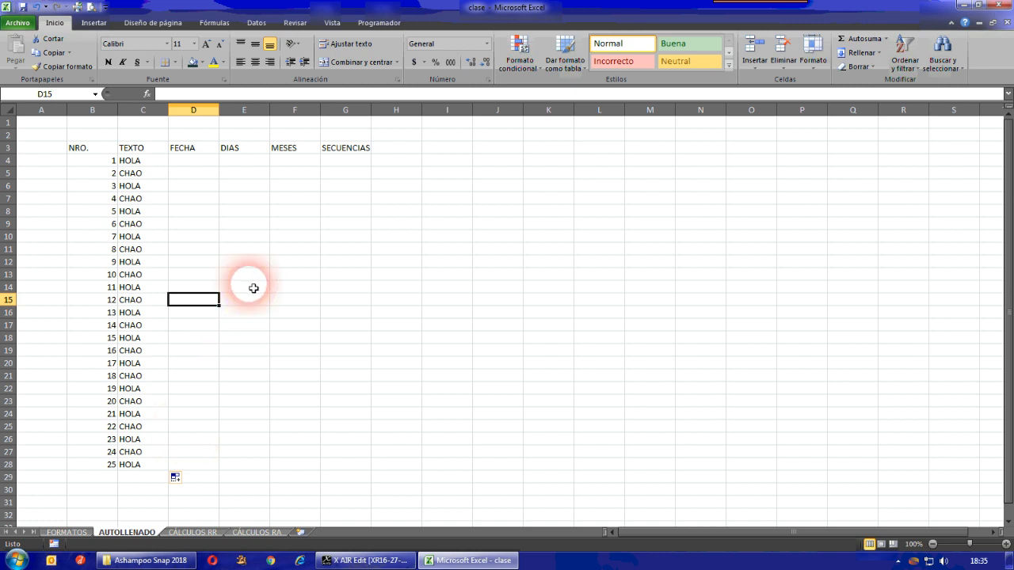
Replace the text in C4 with CASA 1 and autofill that single cell down to C28.
{"action": "left_click", "coordinate": [153, 166]}
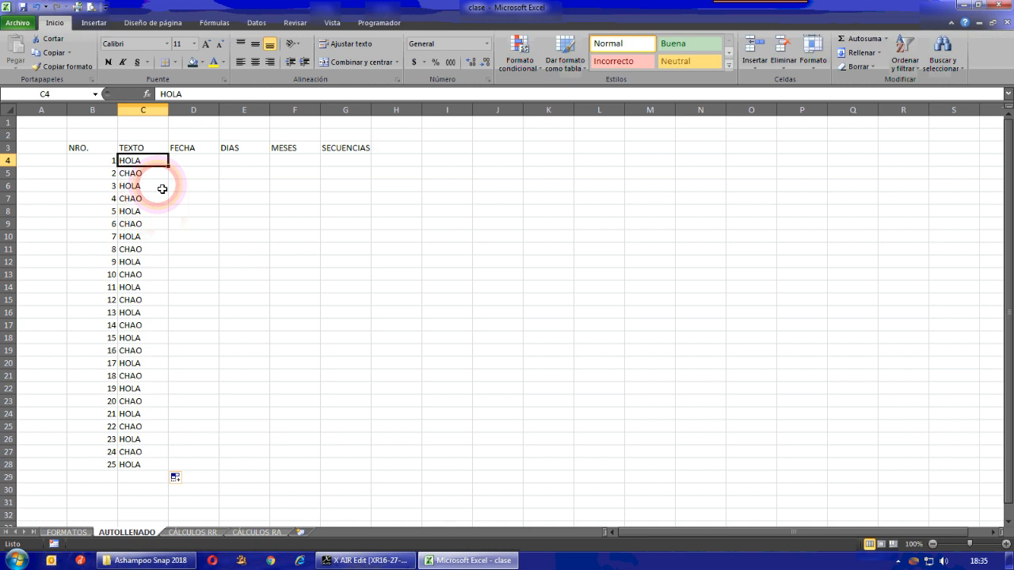
{"action": "type", "text": "CASA 1"}
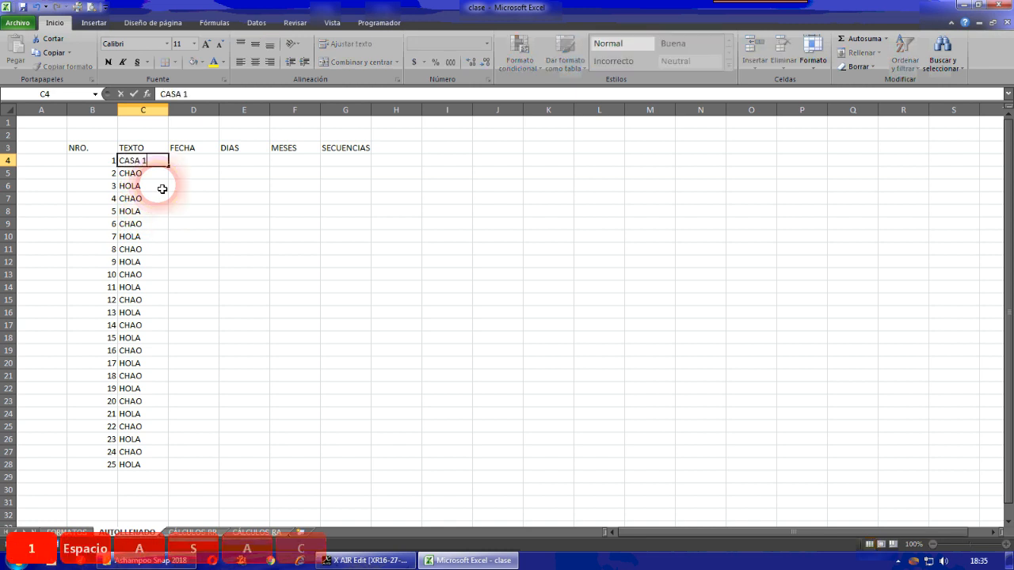
{"action": "key", "text": "Return"}
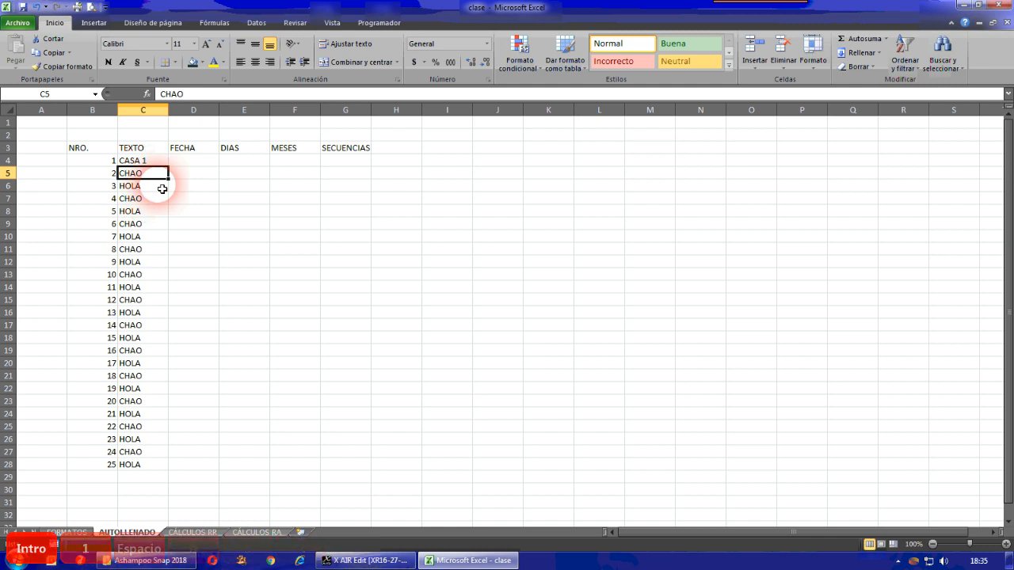
{"action": "left_click", "coordinate": [156, 164]}
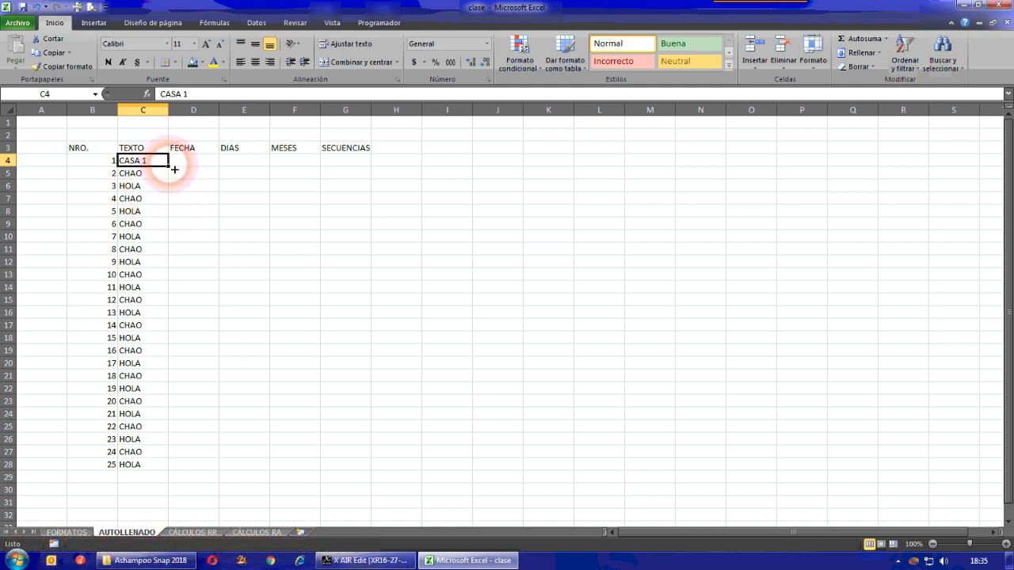
{"action": "left_click_drag", "start_coordinate": [174, 171], "coordinate": [151, 467]}
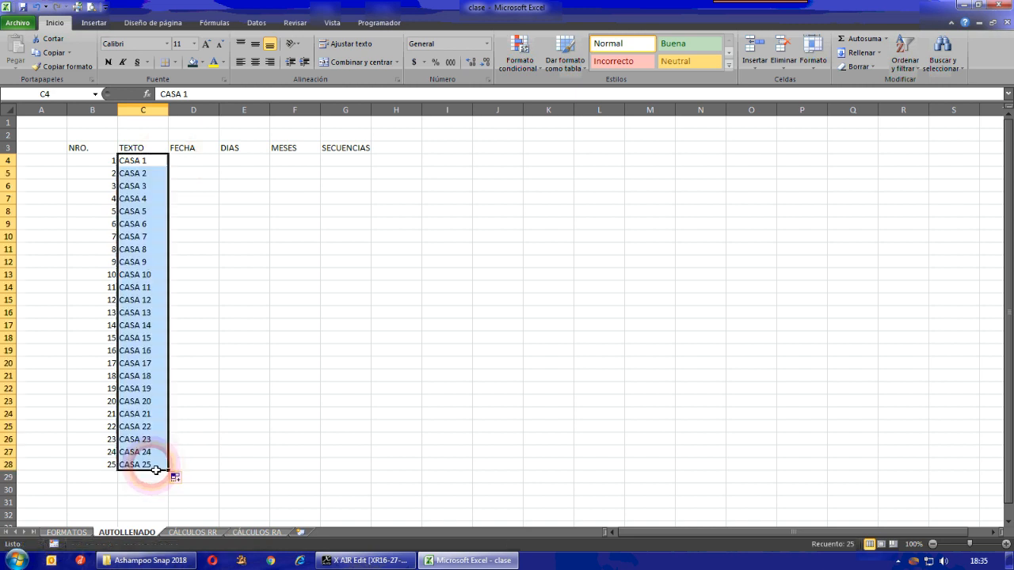
Change C5 to CASA 5 and autofill the series from C4:C5 down to C28.
{"action": "left_click", "coordinate": [162, 164]}
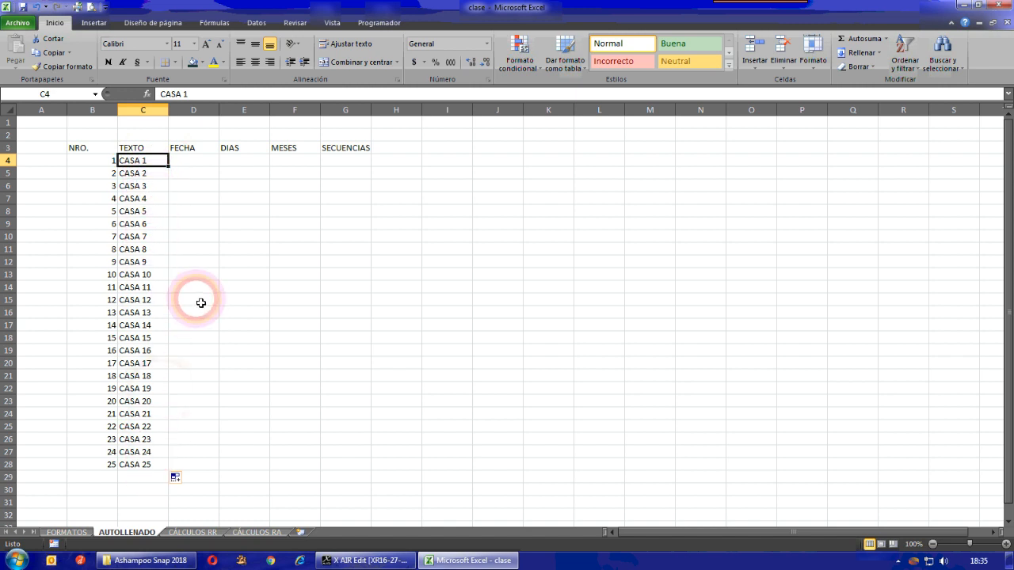
{"action": "double_click", "coordinate": [148, 174]}
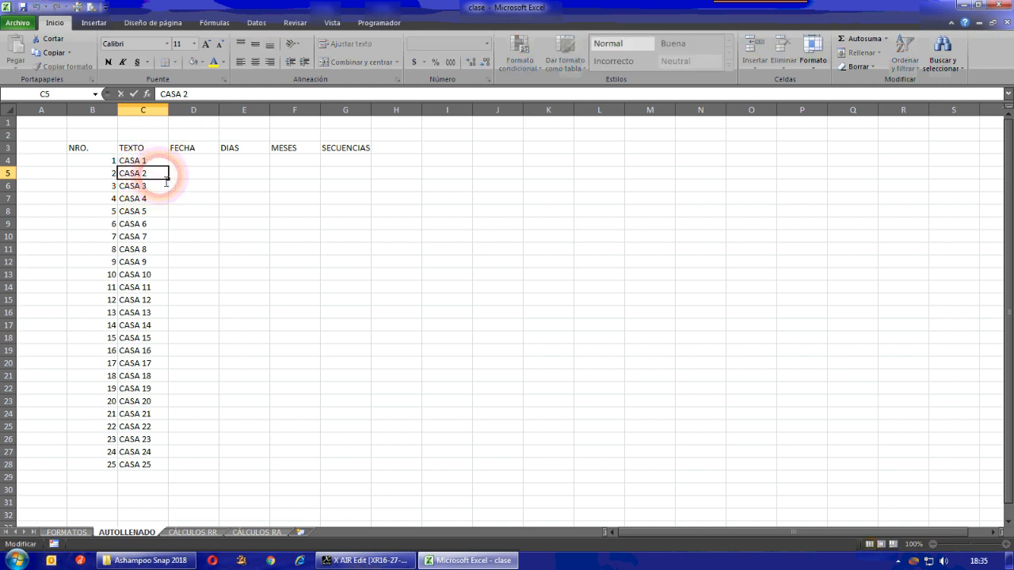
{"action": "type", "text": "5"}
{"action": "key", "text": "Return"}
{"action": "left_click_drag", "start_coordinate": [154, 162], "coordinate": [156, 466]}
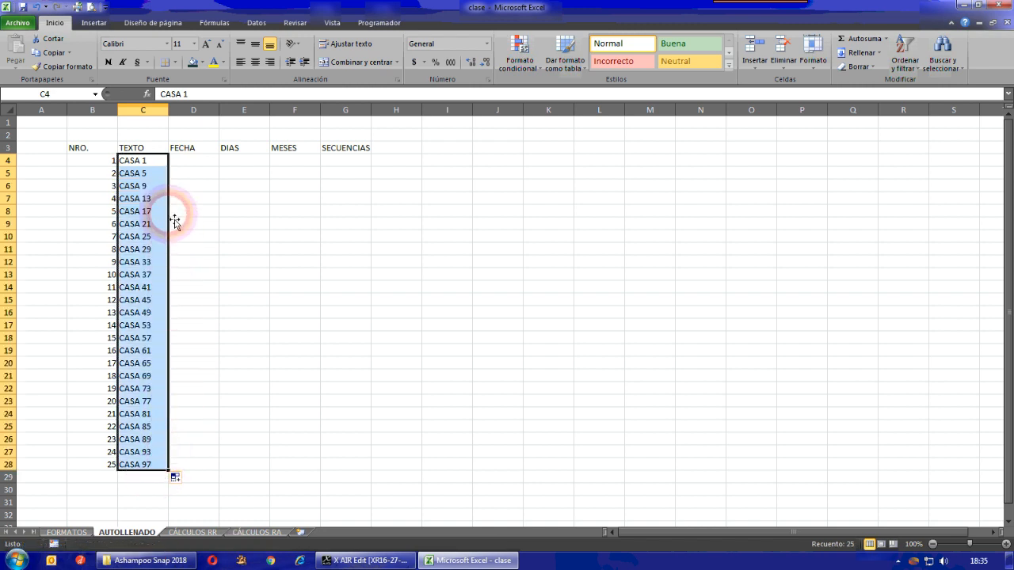
{"action": "left_click", "coordinate": [157, 187]}
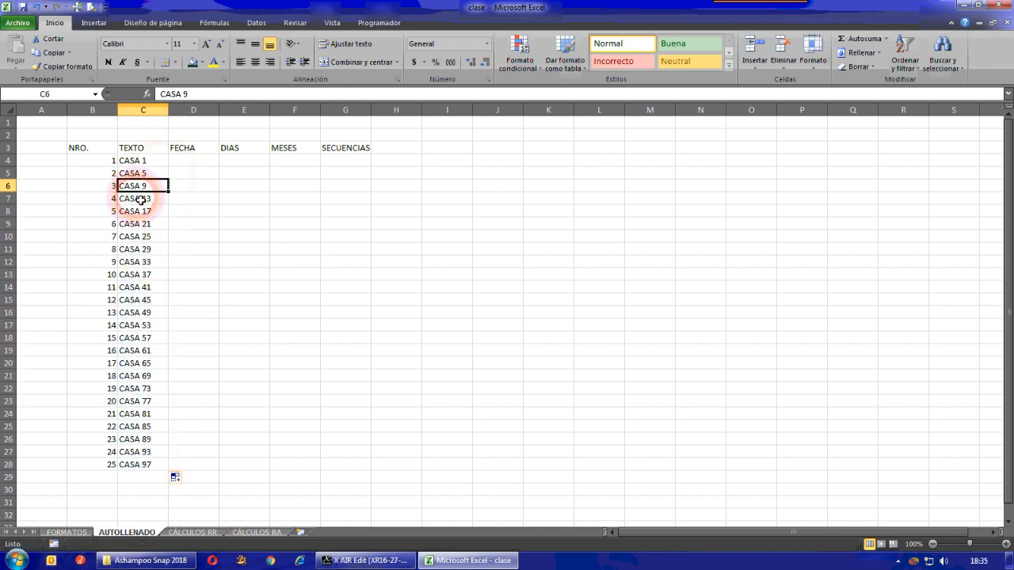
Change C4 to CASA 10 and C5 to CASA 20, and autofill the series from both cells down to C28.
{"action": "left_click", "coordinate": [155, 163]}
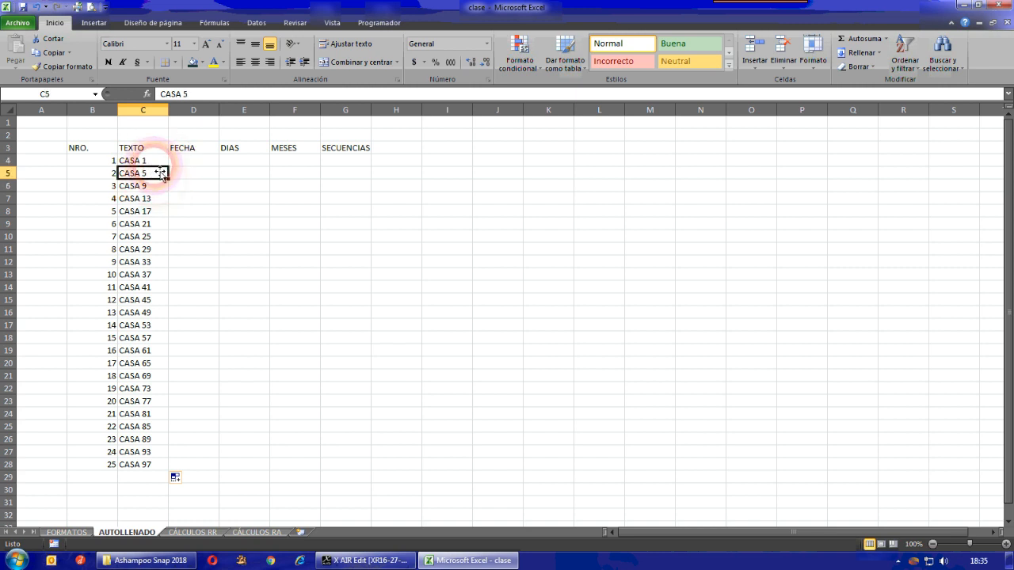
{"action": "double_click", "coordinate": [157, 166]}
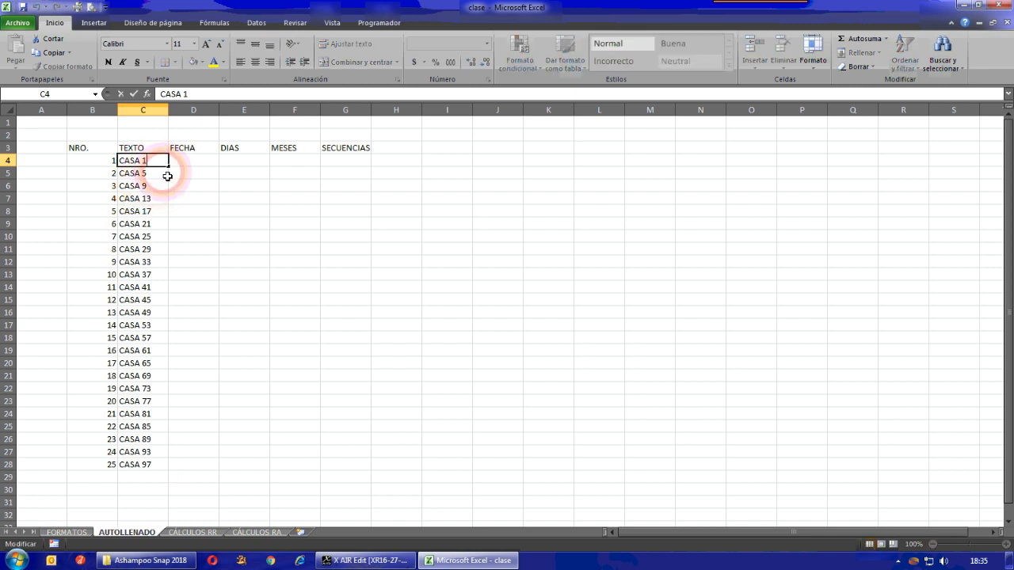
{"action": "key", "text": "Return"}
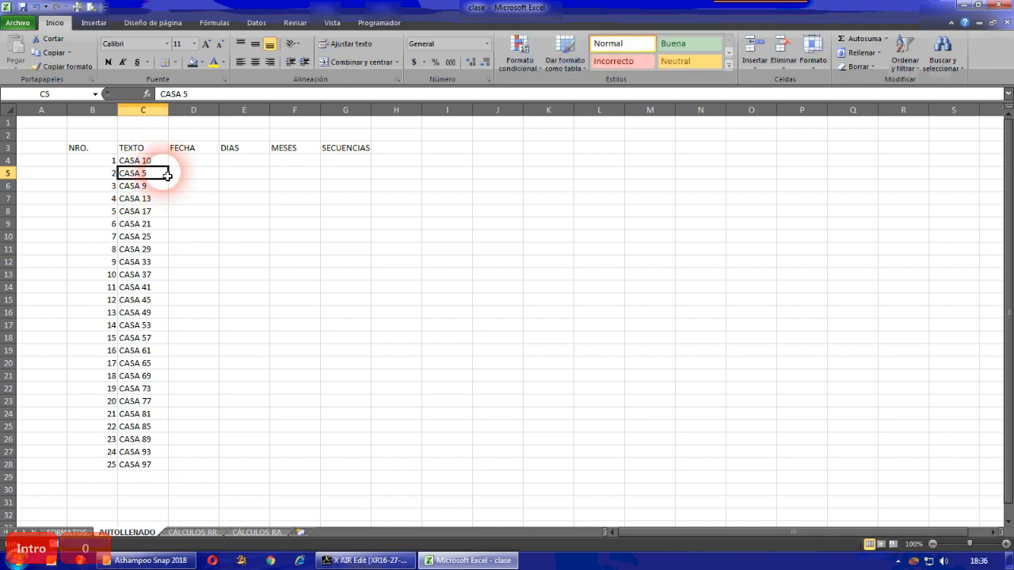
{"action": "type", "text": "CASA 20"}
{"action": "key", "text": "Return"}
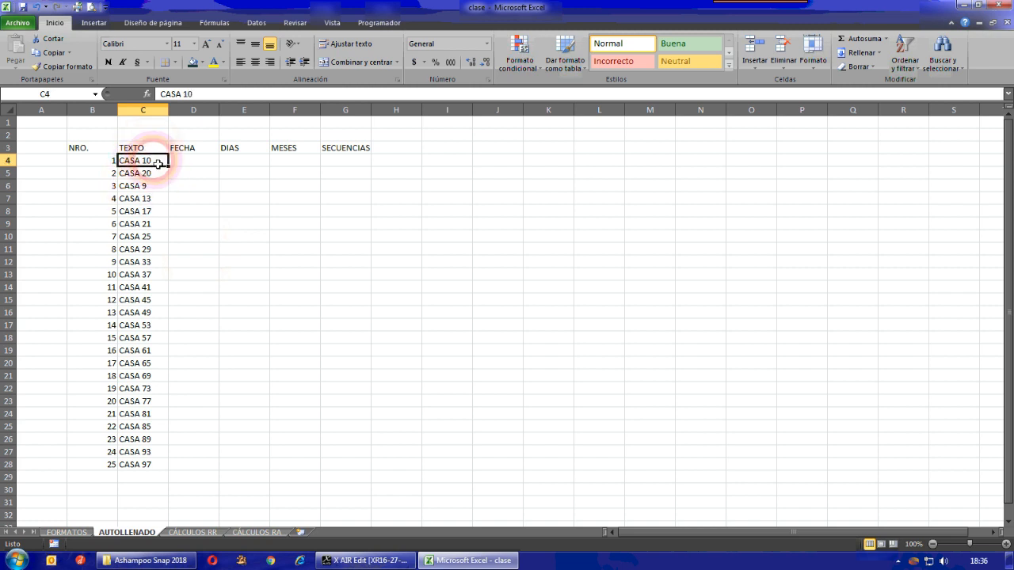
{"action": "mouse_move", "coordinate": [141, 161]}
{"action": "left_mouse_down"}
{"action": "mouse_move", "coordinate": [159, 169]}
{"action": "mouse_move", "coordinate": [163, 472]}
{"action": "left_mouse_up"}
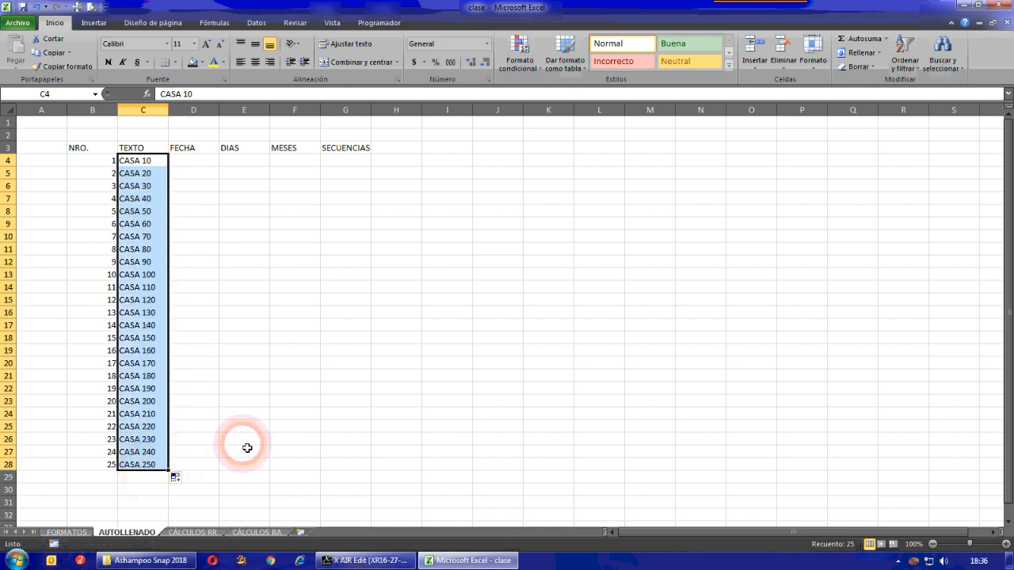
{"action": "left_click", "coordinate": [214, 275]}
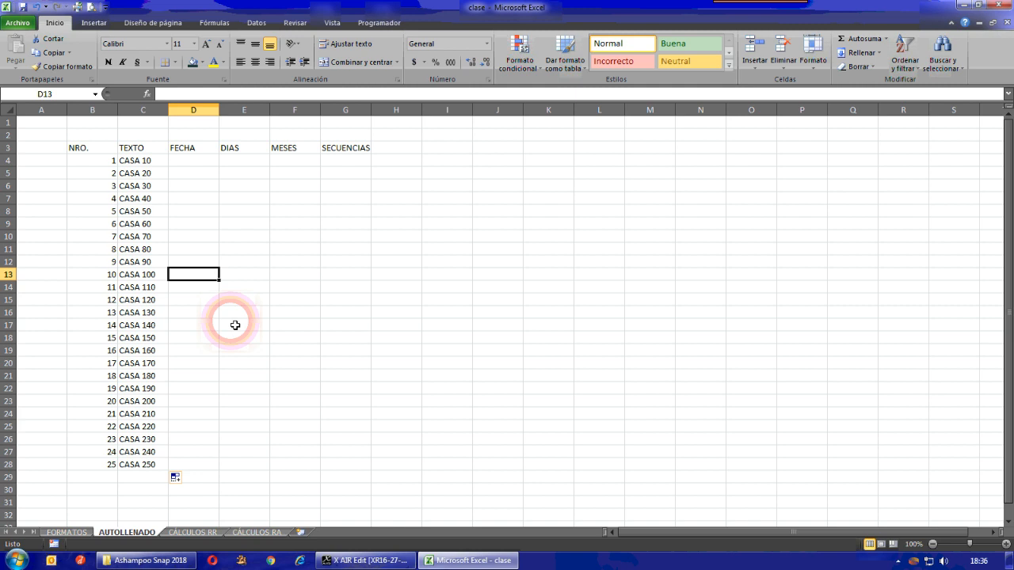
Enter the date 10-01-2018 in D4 and autofill that single cell down to D28.
{"action": "left_click", "coordinate": [192, 162]}
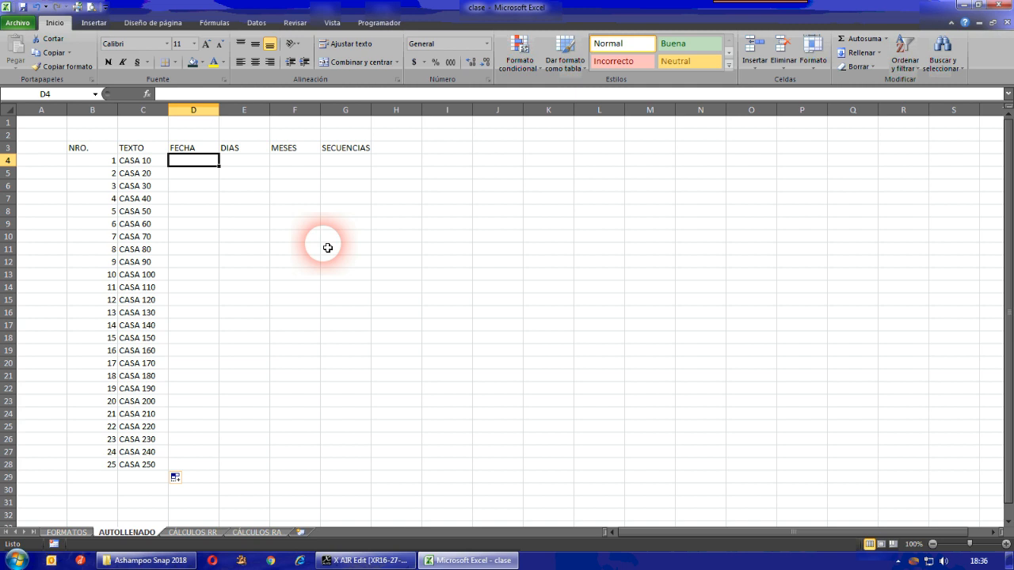
{"action": "type", "text": "10"}
{"action": "key", "text": "BackSpace"}
{"action": "key", "text": "BackSpace"}
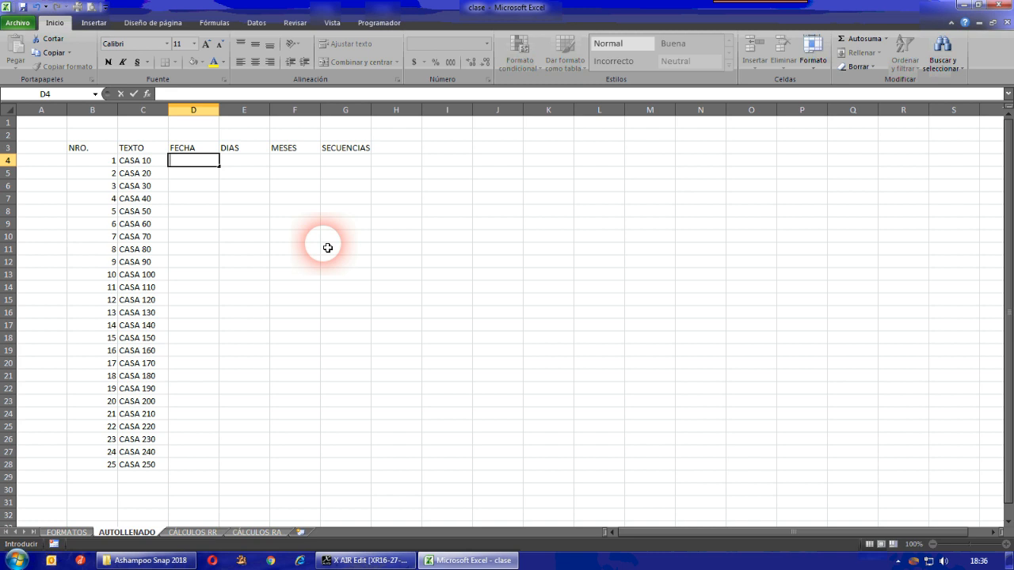
{"action": "type", "text": "10-01-2018"}
{"action": "key", "text": "Return"}
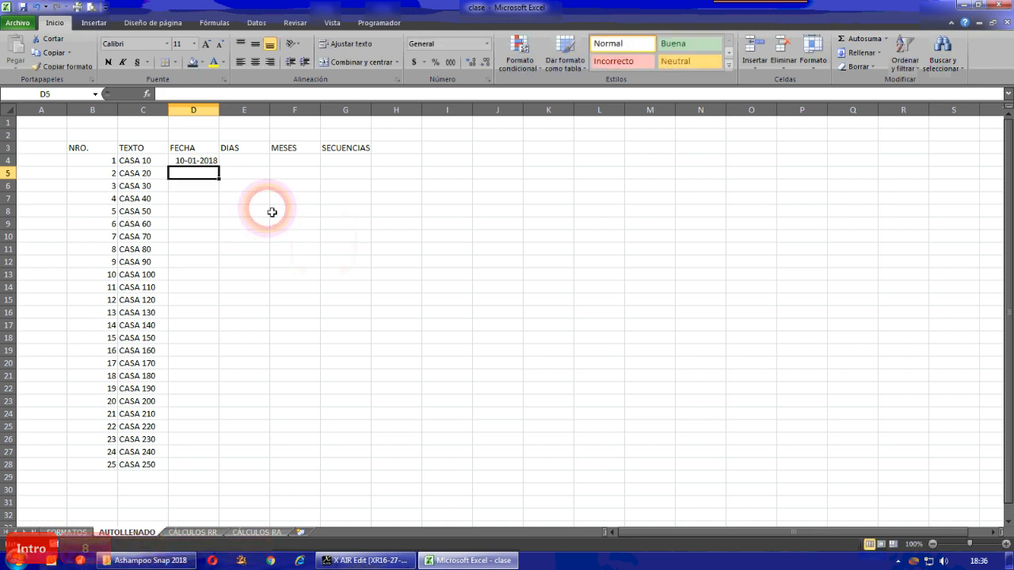
{"action": "left_click", "coordinate": [203, 161]}
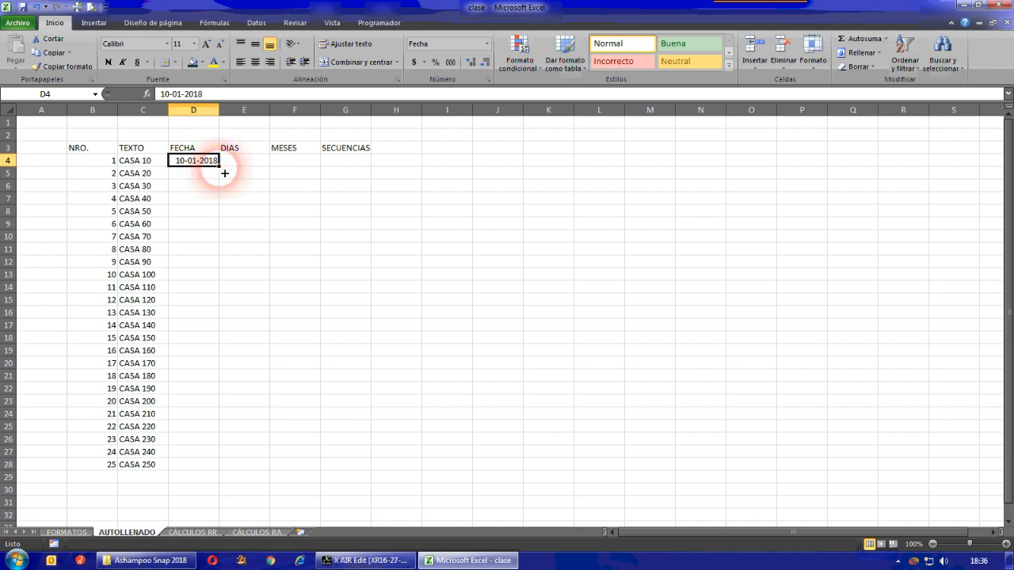
{"action": "left_click_drag", "start_coordinate": [225, 172], "coordinate": [217, 467]}
{"action": "left_click", "coordinate": [279, 326]}
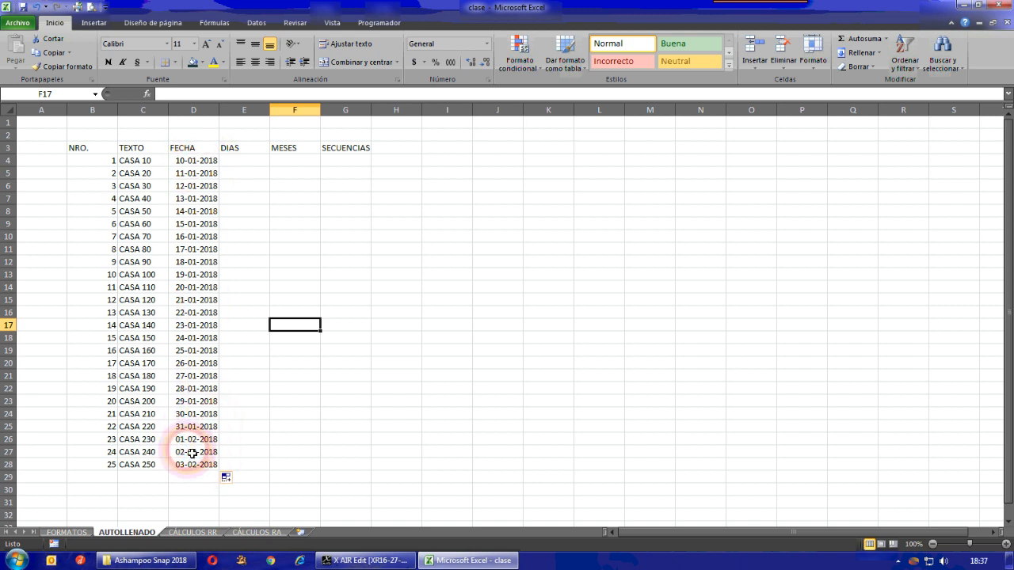
Change D5 to 14-01-2018 and autofill the date series from D4:D5 down to D28.
{"action": "left_click", "coordinate": [194, 162]}
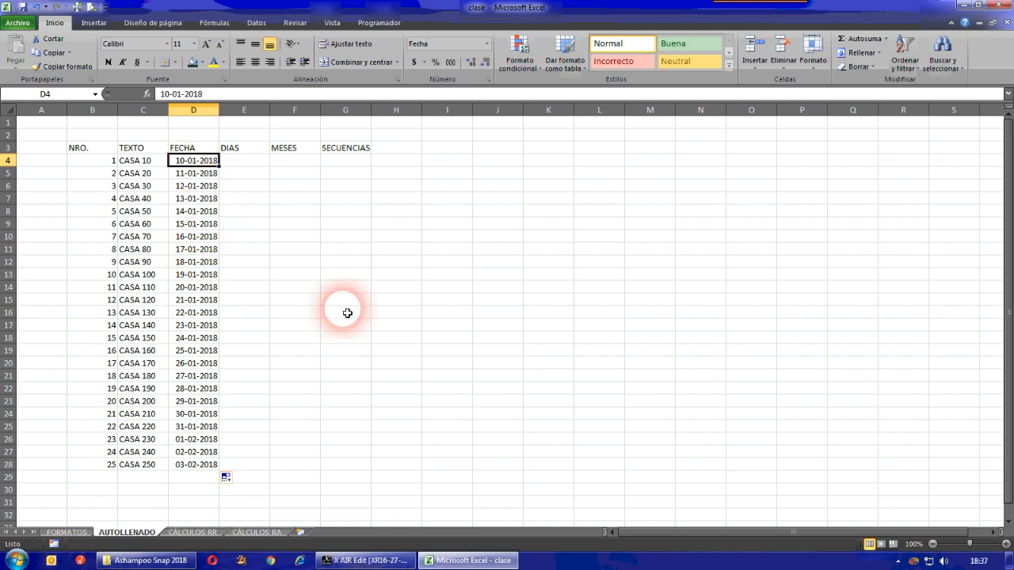
{"action": "key", "text": "Down"}
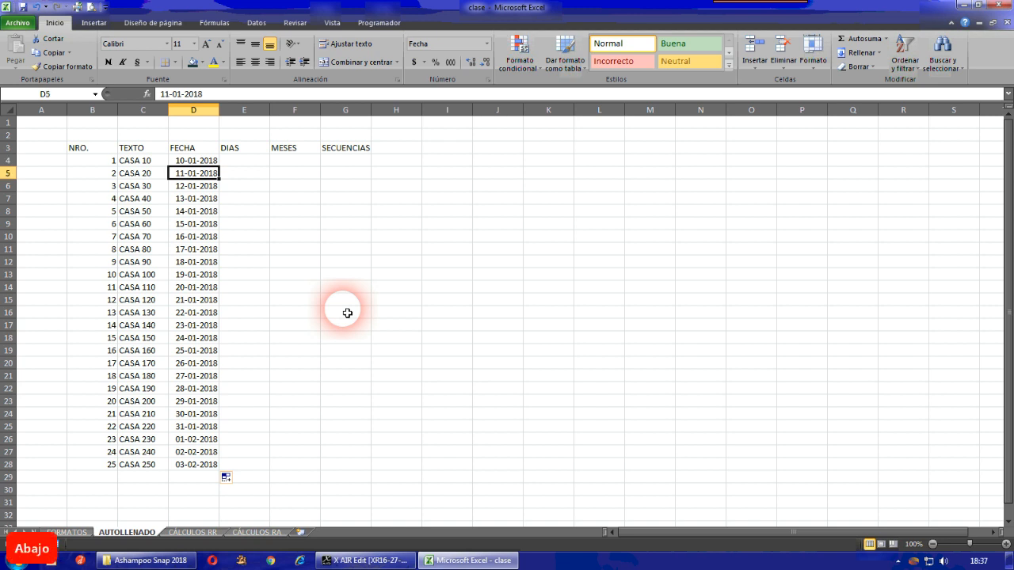
{"action": "type", "text": "14-01-12"}
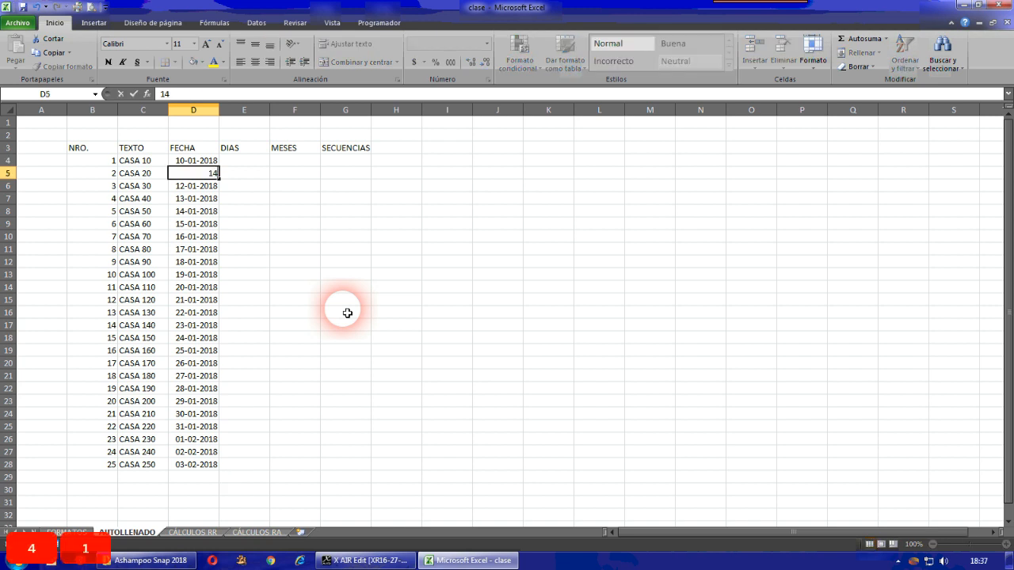
{"action": "key", "text": "BackSpace"}
{"action": "key", "text": "BackSpace"}
{"action": "type", "text": "2018"}
{"action": "key", "text": "Return"}
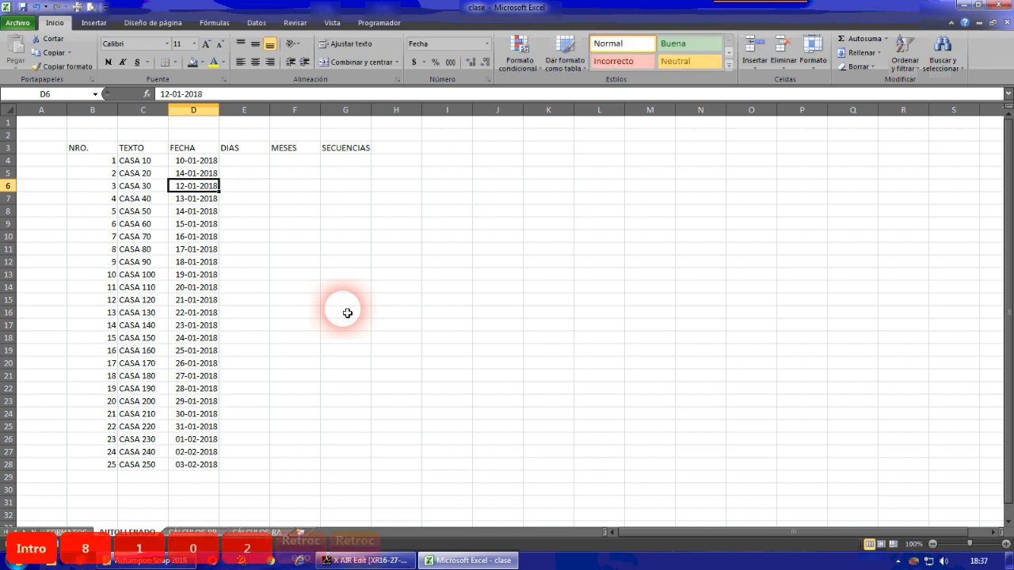
{"action": "left_click_drag", "start_coordinate": [183, 161], "coordinate": [208, 470]}
Examine the interval between consecutive dates in the upper rows of the FECHA column.
{"action": "left_click", "coordinate": [196, 186]}
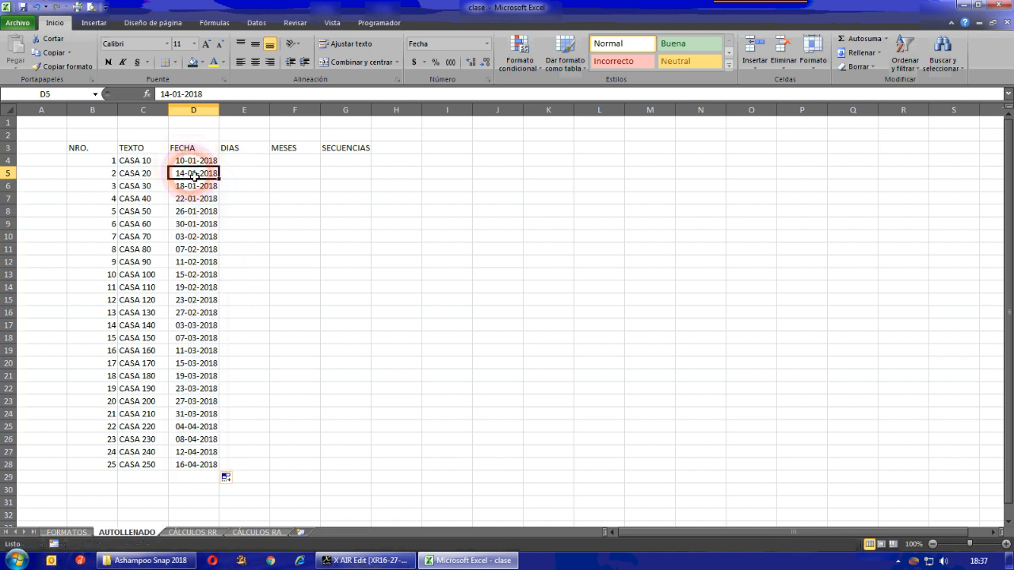
{"action": "left_click", "coordinate": [198, 200]}
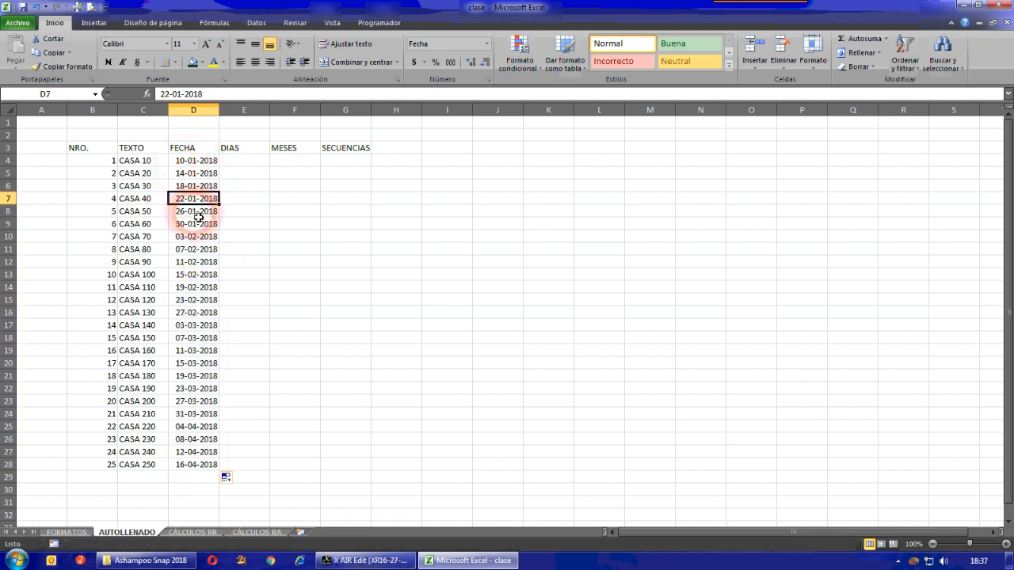
{"action": "left_click", "coordinate": [198, 187]}
{"action": "left_click", "coordinate": [198, 200]}
{"action": "left_click", "coordinate": [198, 236]}
{"action": "left_click", "coordinate": [197, 275]}
{"action": "left_click", "coordinate": [229, 401]}
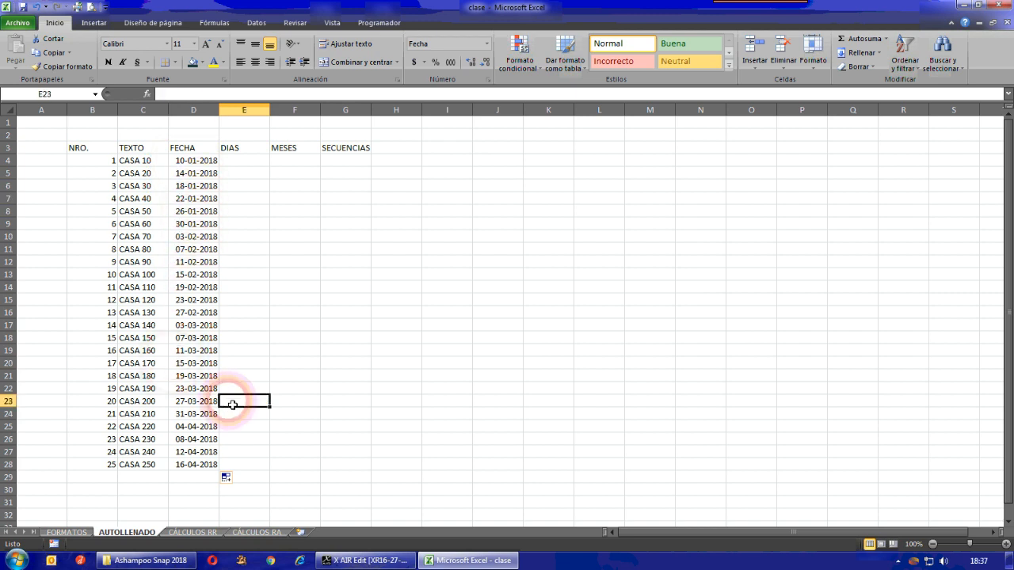
Change D4 to 01-02-2018 and D5 to 23-04-2018, and autofill the date series from both cells down to D28.
{"action": "left_click", "coordinate": [196, 163]}
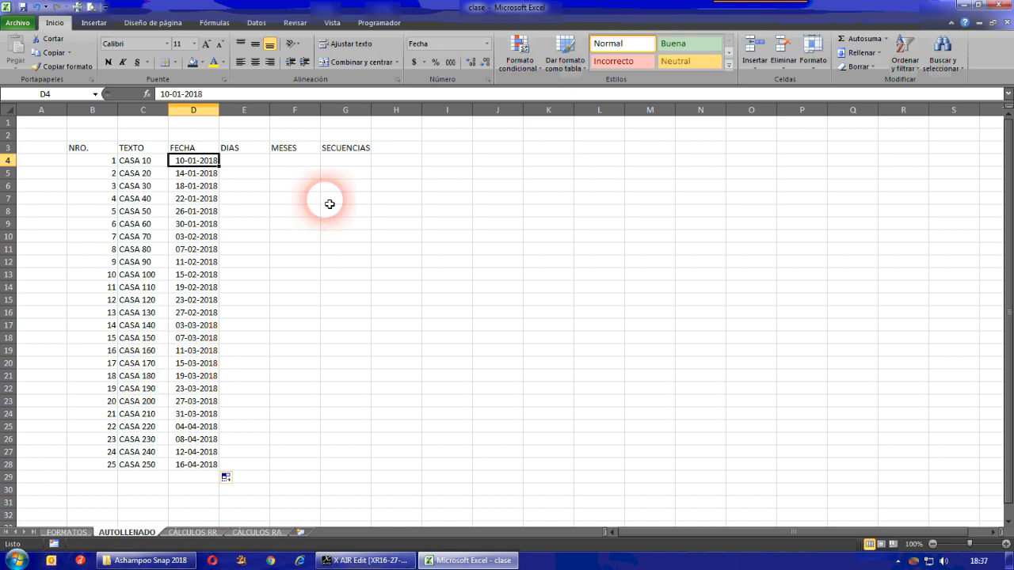
{"action": "type", "text": "01"}
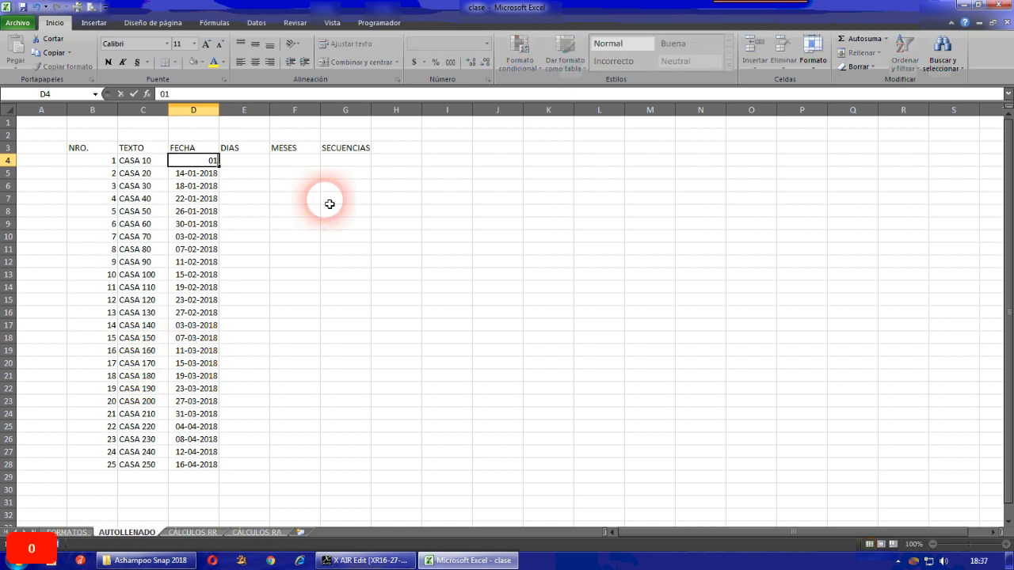
{"action": "type", "text": "-02-2018"}
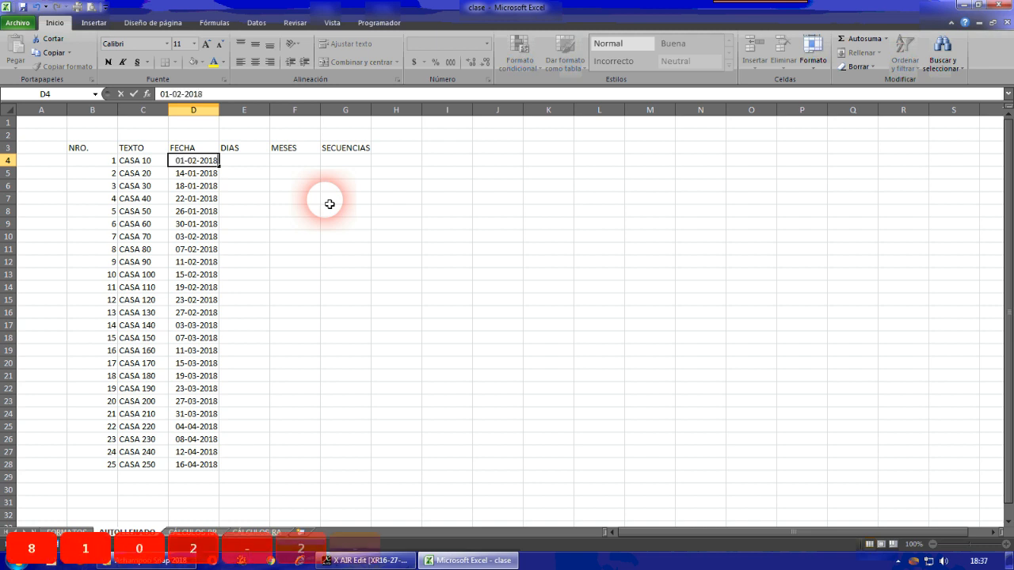
{"action": "key", "text": "Return"}
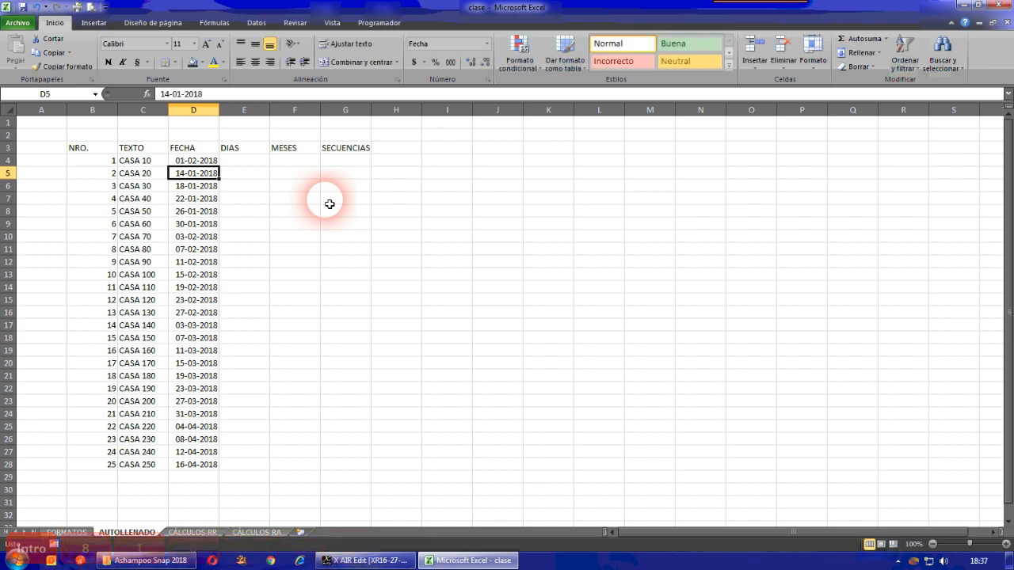
{"action": "type", "text": "23-04-2018"}
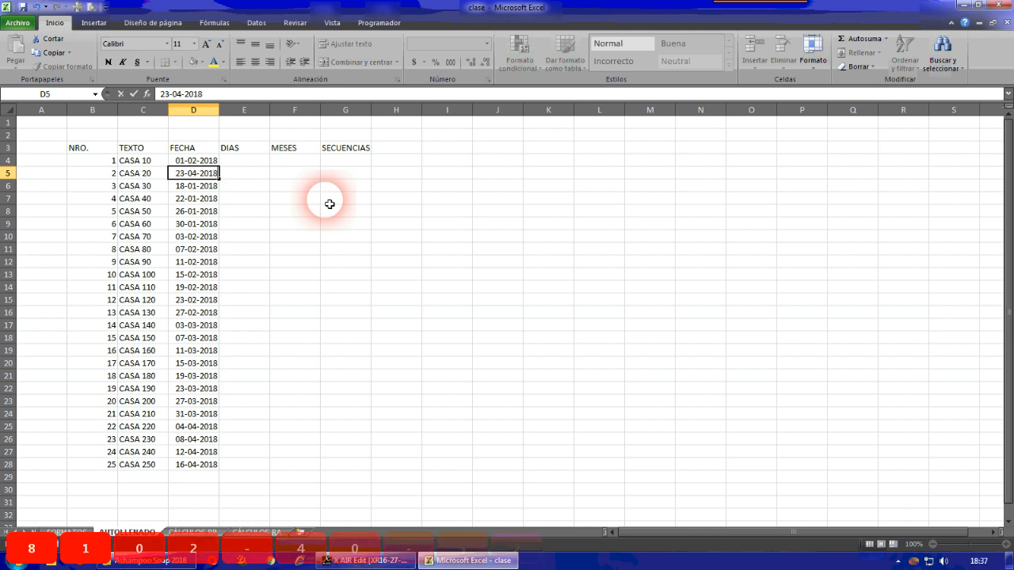
{"action": "key", "text": "Return"}
{"action": "left_click_drag", "start_coordinate": [185, 160], "coordinate": [210, 471]}
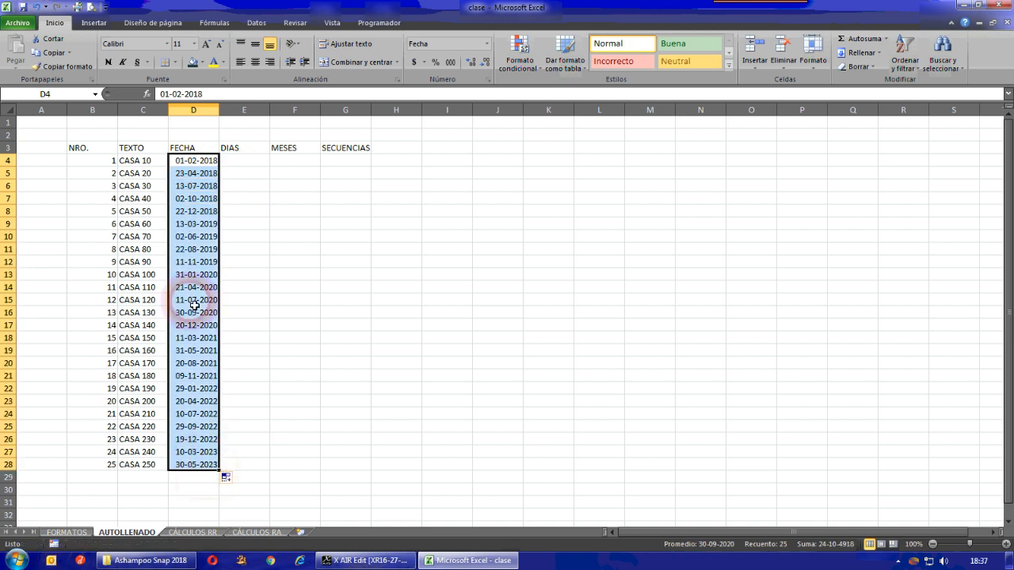
Check how the filled FECHA dates advance from D4 across the year change to the last date in D28.
{"action": "left_click", "coordinate": [198, 164]}
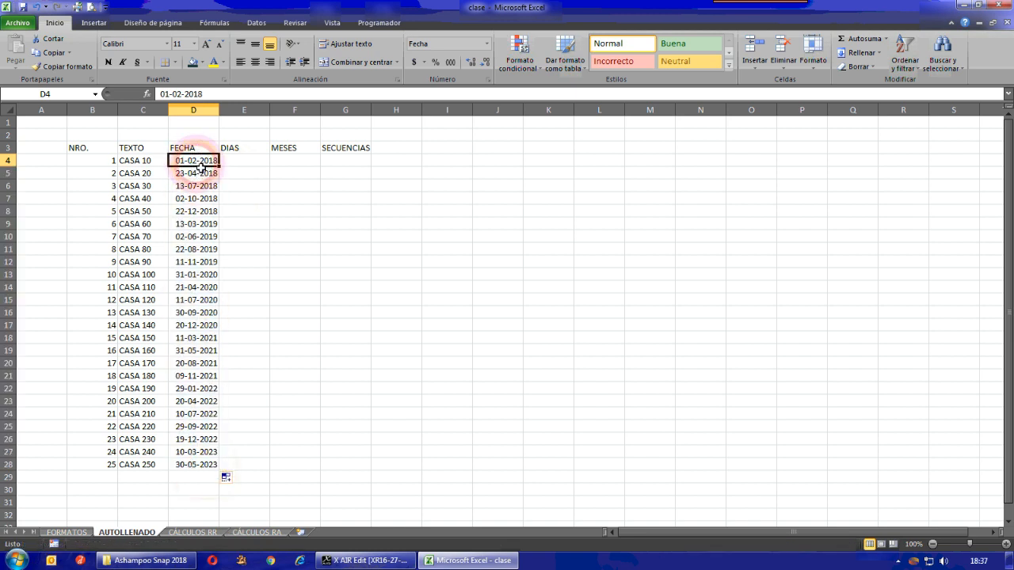
{"action": "left_click", "coordinate": [198, 173]}
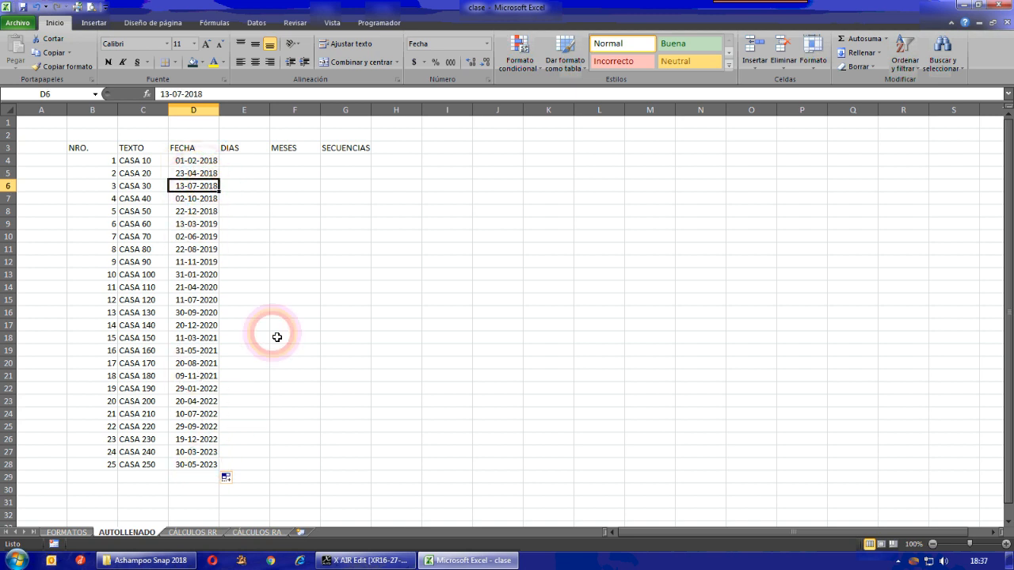
{"action": "left_click", "coordinate": [316, 312]}
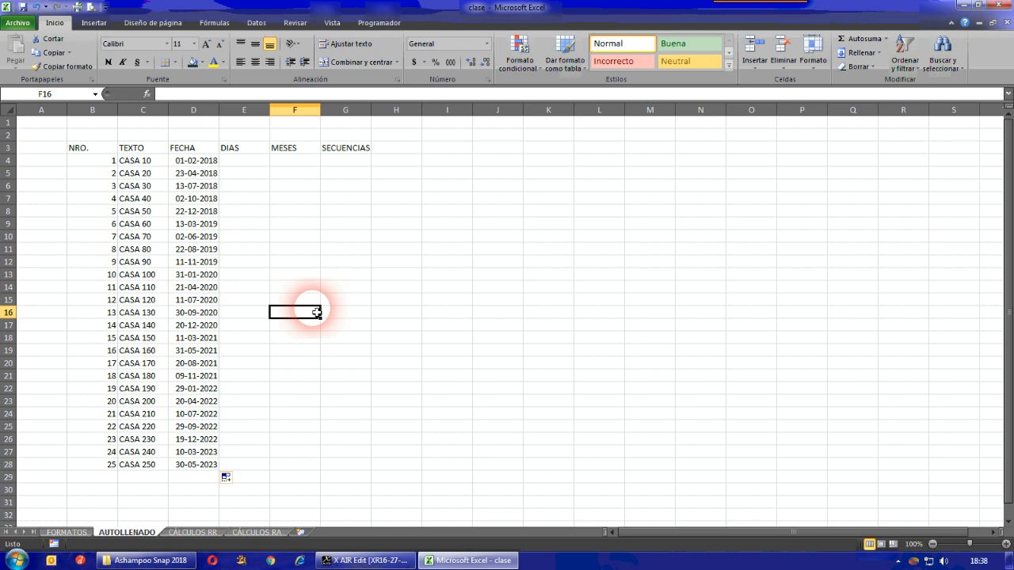
{"action": "left_click", "coordinate": [215, 216]}
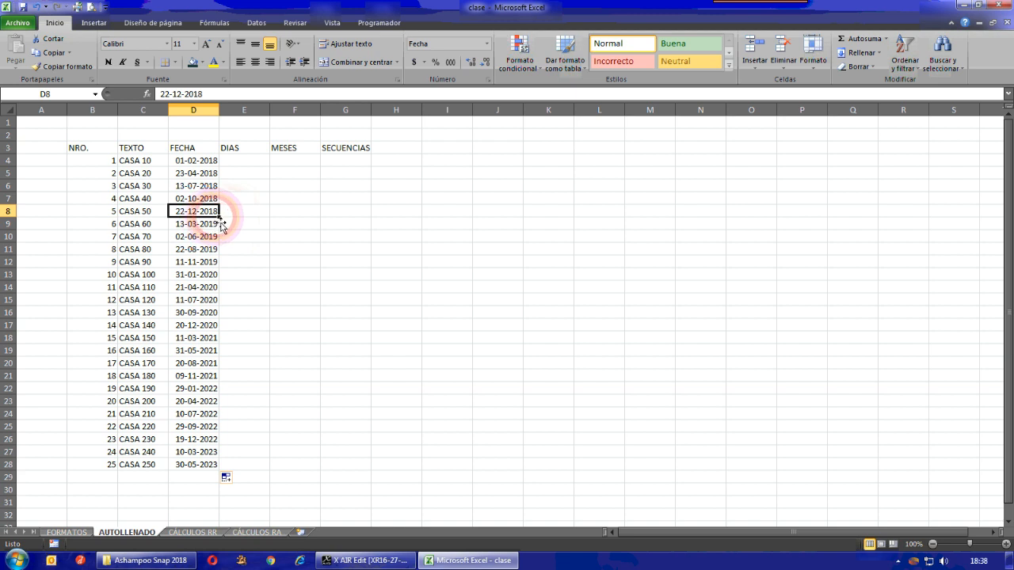
{"action": "left_click", "coordinate": [202, 225]}
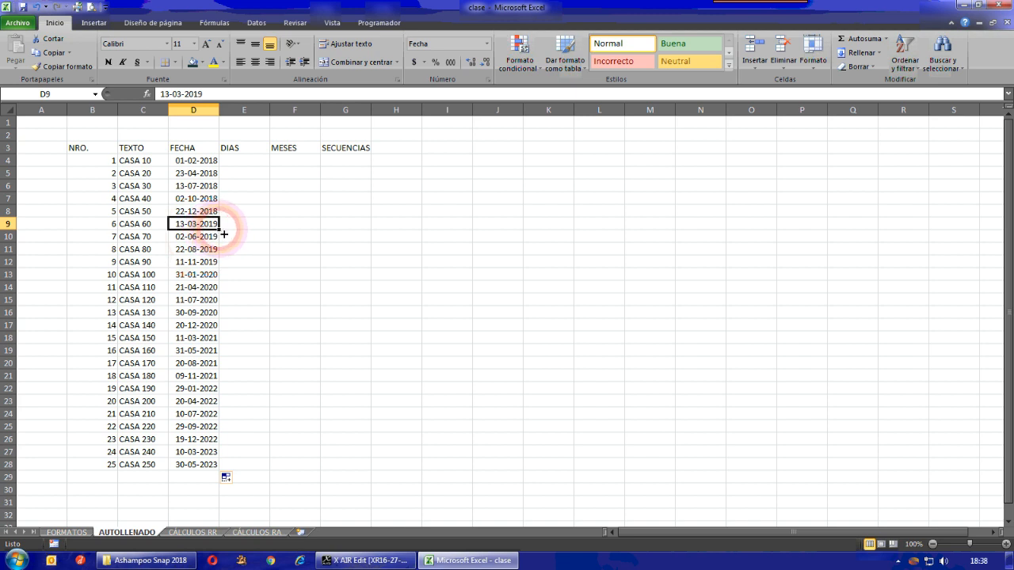
{"action": "left_click", "coordinate": [208, 466]}
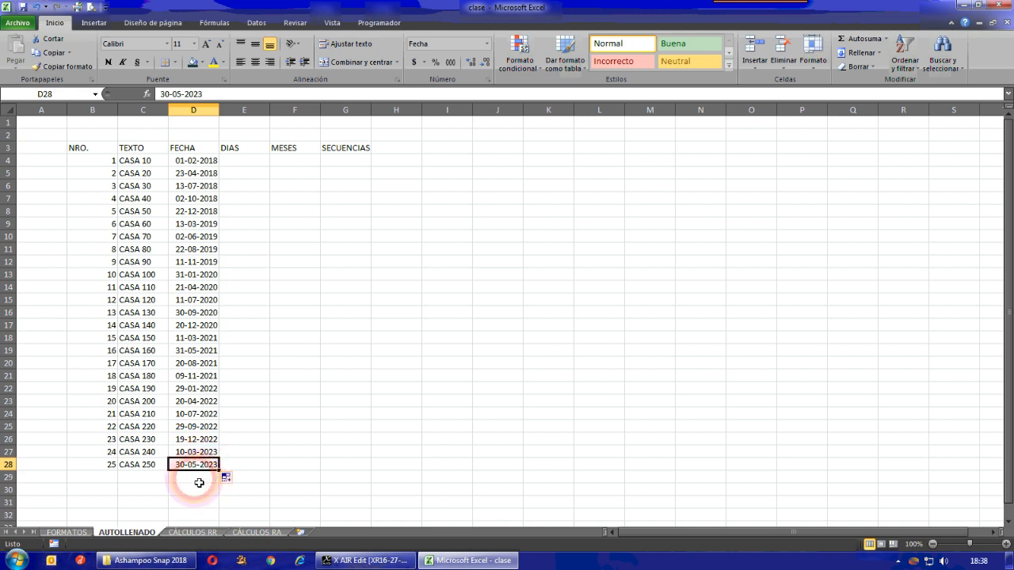
{"action": "left_click", "coordinate": [278, 273]}
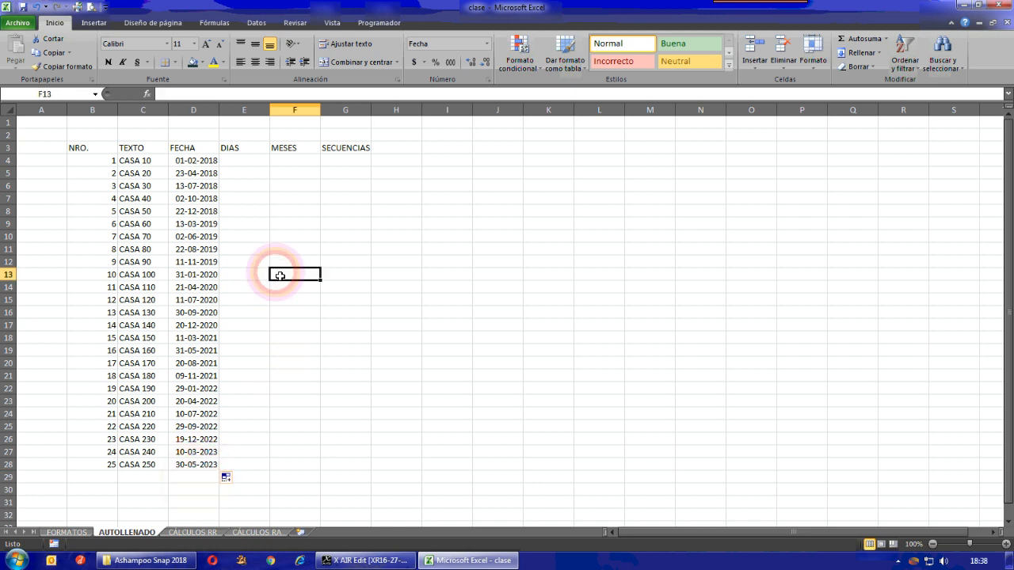
Enter LUNES in E4 under DIAS and autofill the weekday series down to E17.
{"action": "left_click", "coordinate": [260, 161]}
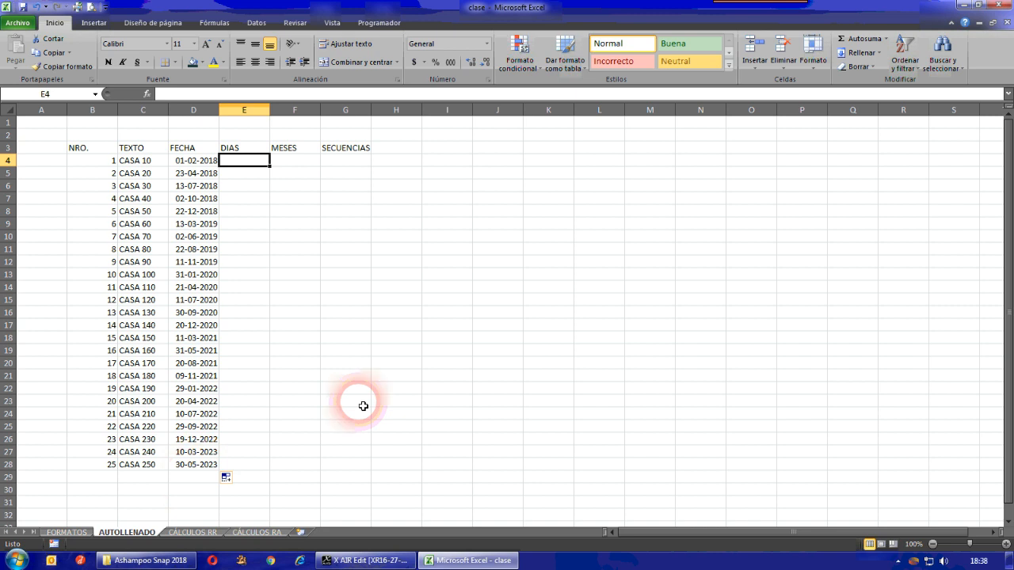
{"action": "type", "text": "LUNES"}
{"action": "key", "text": "Return"}
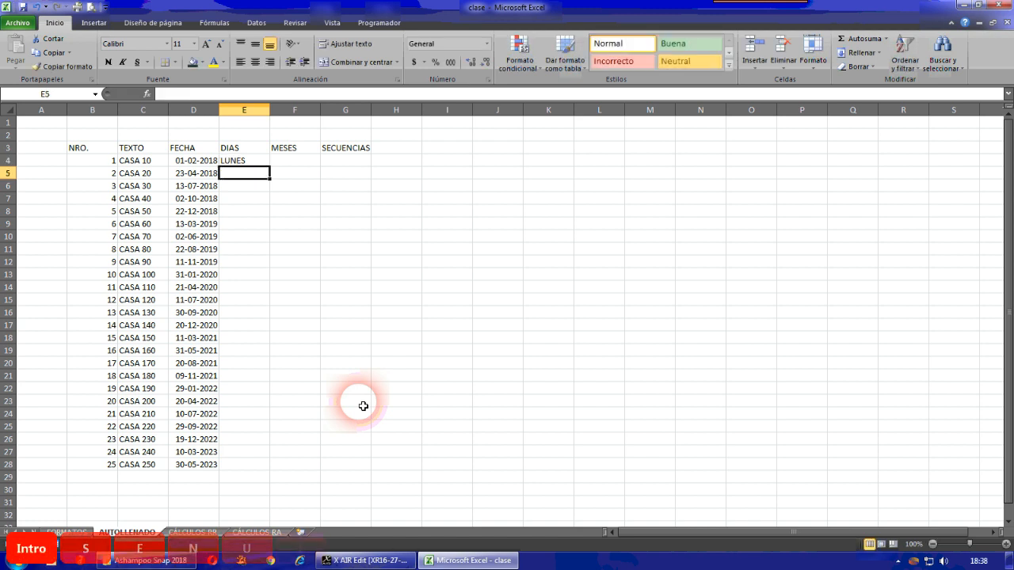
{"action": "left_click", "coordinate": [256, 162]}
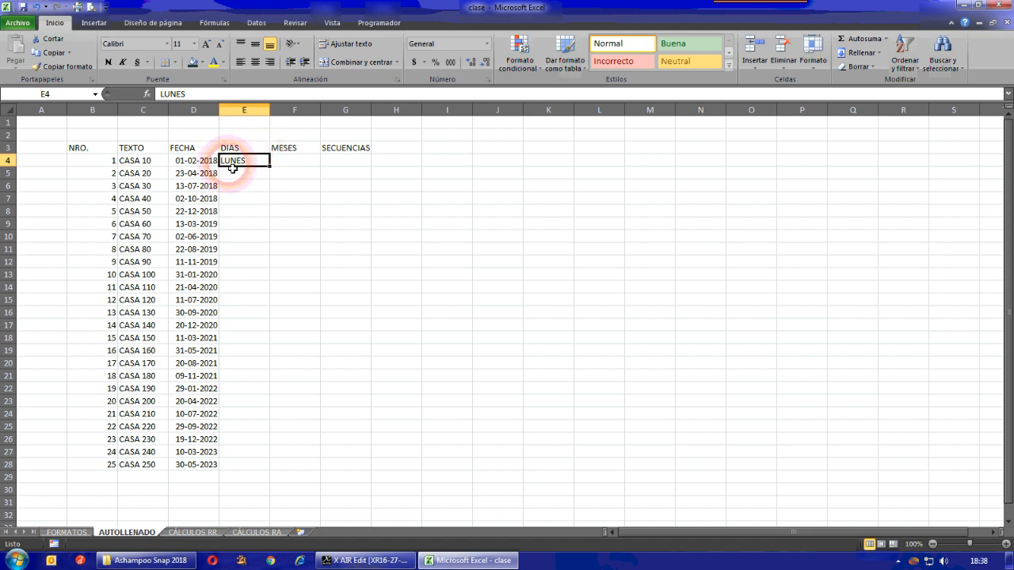
{"action": "left_click_drag", "start_coordinate": [271, 167], "coordinate": [272, 338]}
{"action": "left_click", "coordinate": [244, 401]}
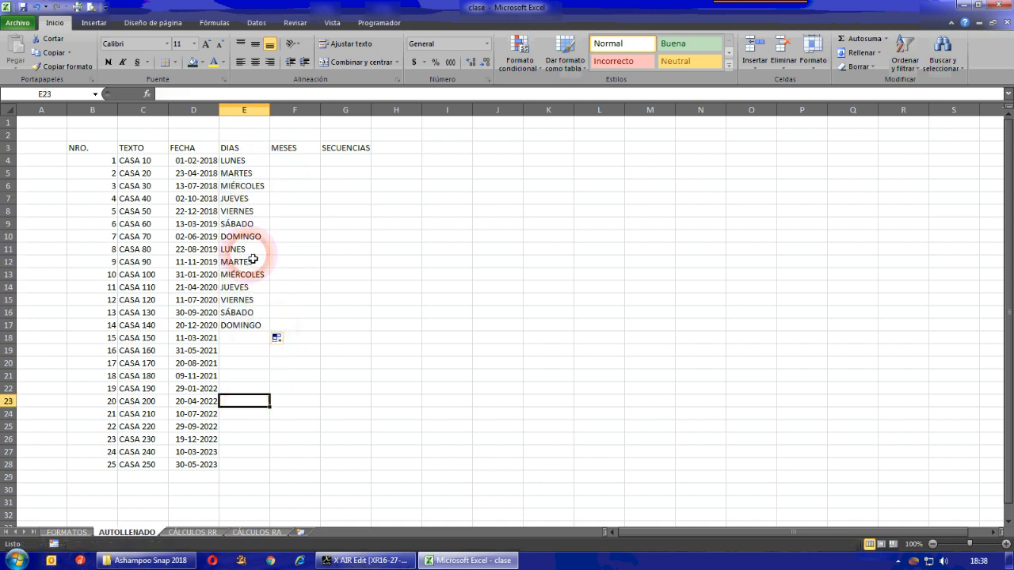
Examine the weekday sequence in the DIAS column from E4 to E12, including where the week repeats.
{"action": "left_click", "coordinate": [254, 163]}
{"action": "left_click", "coordinate": [256, 175]}
{"action": "left_click", "coordinate": [258, 187]}
{"action": "left_click", "coordinate": [262, 199]}
{"action": "left_click", "coordinate": [259, 212]}
{"action": "left_click", "coordinate": [260, 225]}
{"action": "left_click", "coordinate": [261, 237]}
{"action": "left_click", "coordinate": [260, 250]}
{"action": "left_click", "coordinate": [258, 264]}
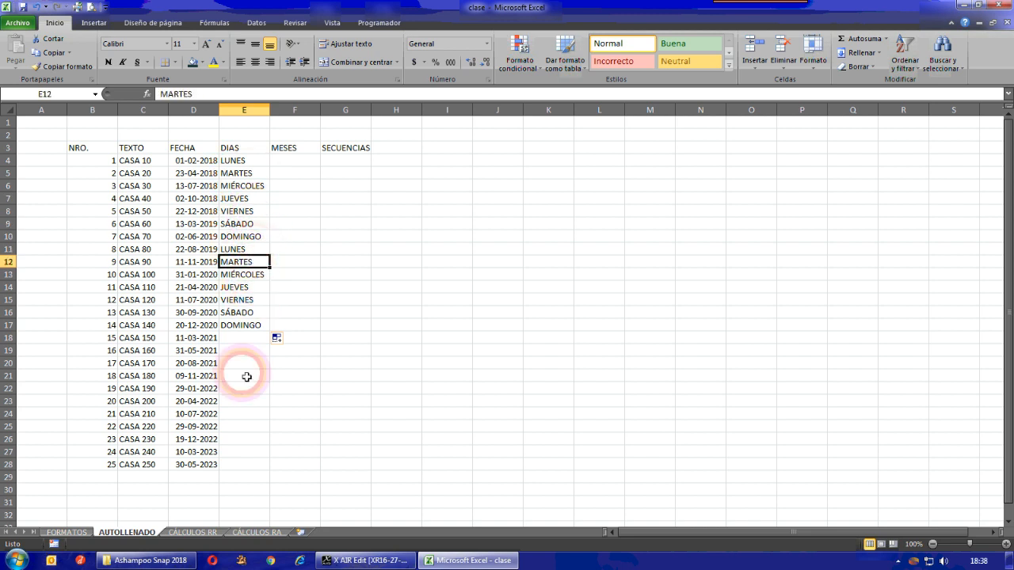
{"action": "left_click", "coordinate": [252, 250]}
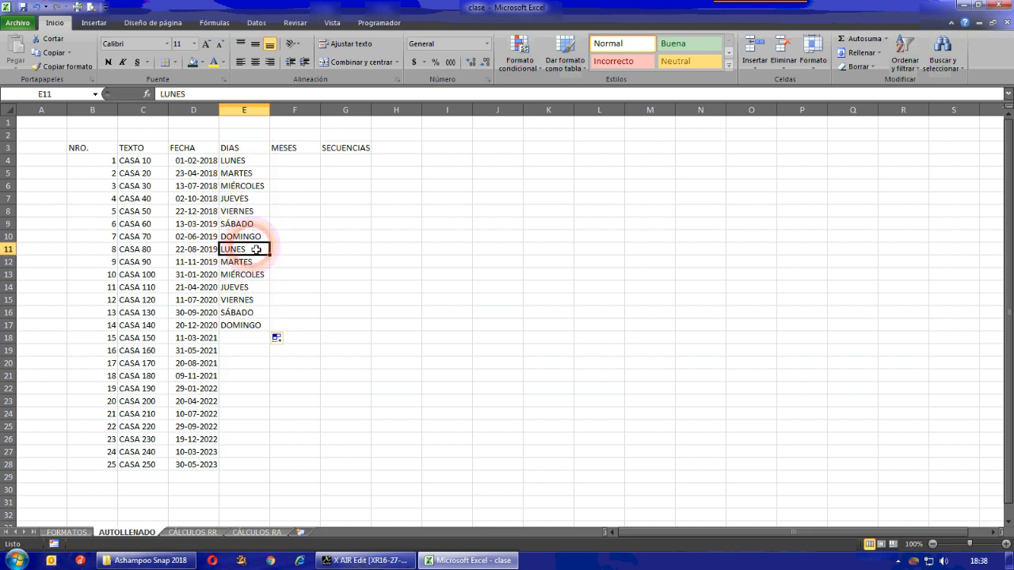
Clear the autofilled weekdays in E5:E17, keeping the starting day in E4.
{"action": "left_click", "coordinate": [254, 163]}
{"action": "left_click", "coordinate": [260, 174]}
{"action": "left_click_drag", "start_coordinate": [259, 178], "coordinate": [258, 325]}
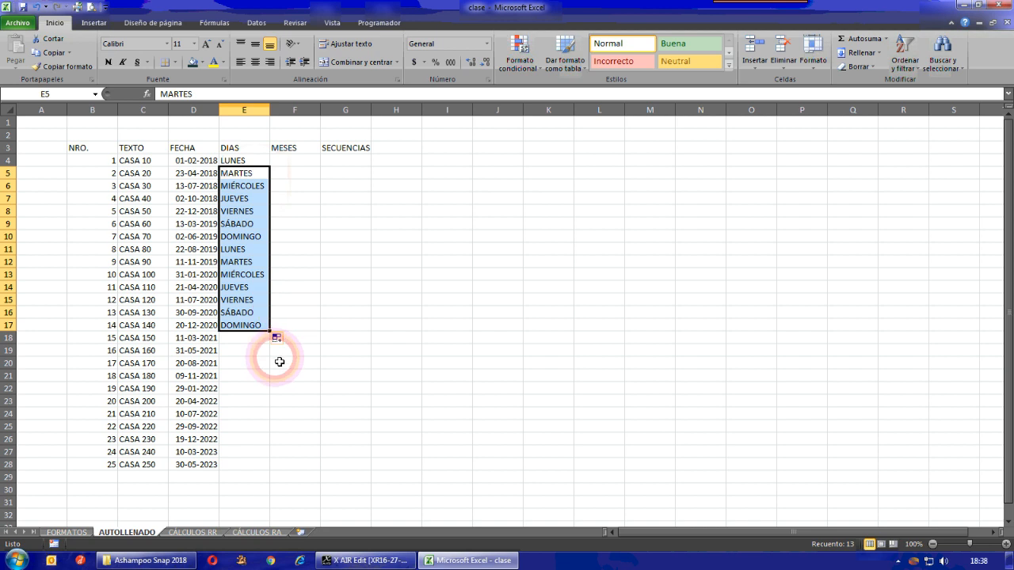
{"action": "key", "text": "Delete"}
{"action": "left_click", "coordinate": [291, 351]}
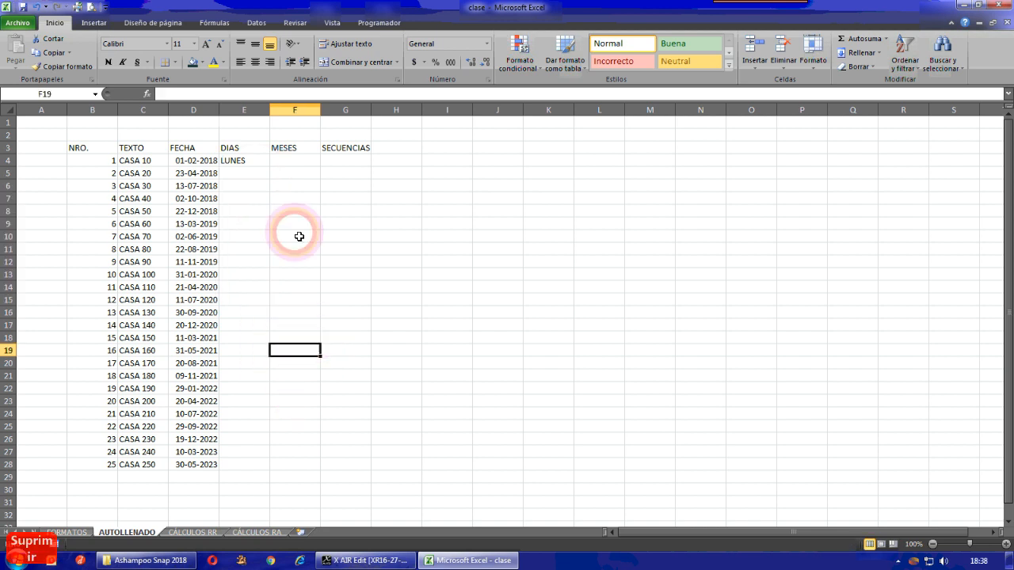
Enter LUNES in E5 and autofill the repeated day from E4:E5 down the DIAS column to E28.
{"action": "left_click", "coordinate": [261, 175]}
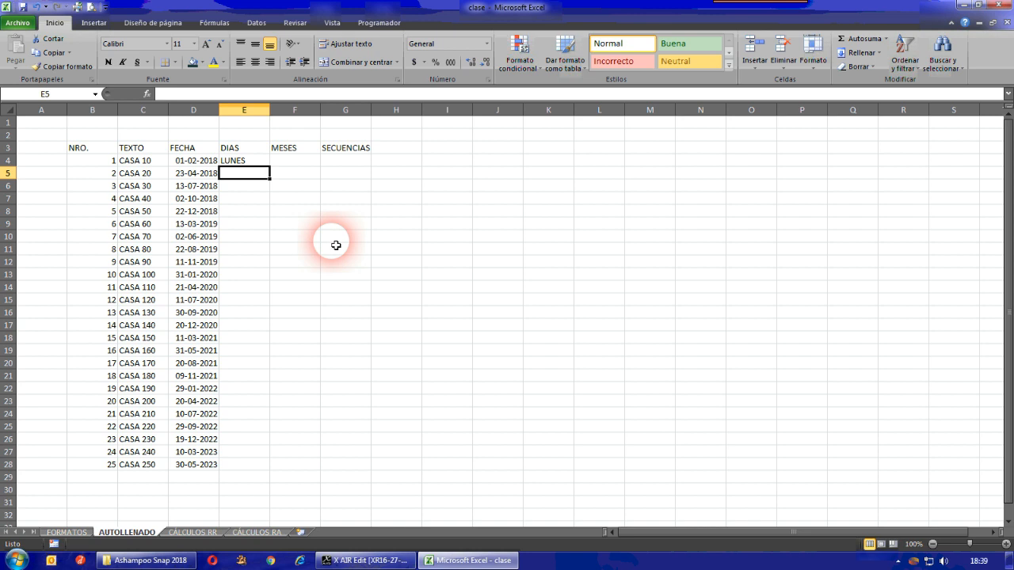
{"action": "type", "text": "LUNES"}
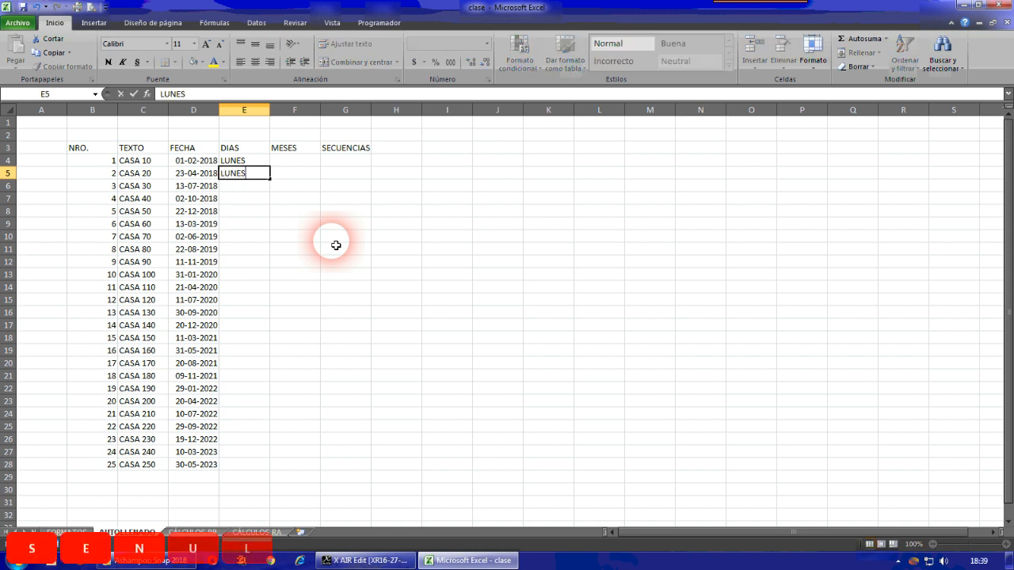
{"action": "key", "text": "Return"}
{"action": "left_click_drag", "start_coordinate": [256, 160], "coordinate": [262, 473]}
{"action": "left_click", "coordinate": [343, 301]}
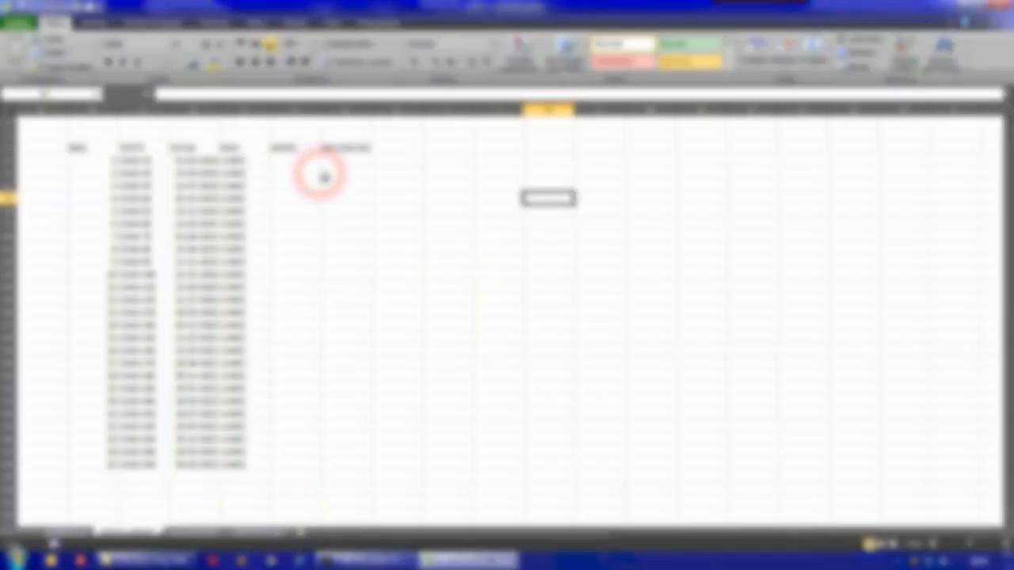
Enter ENERO in F4 under MESES and autofill the month series down to F28.
{"action": "left_click", "coordinate": [303, 162]}
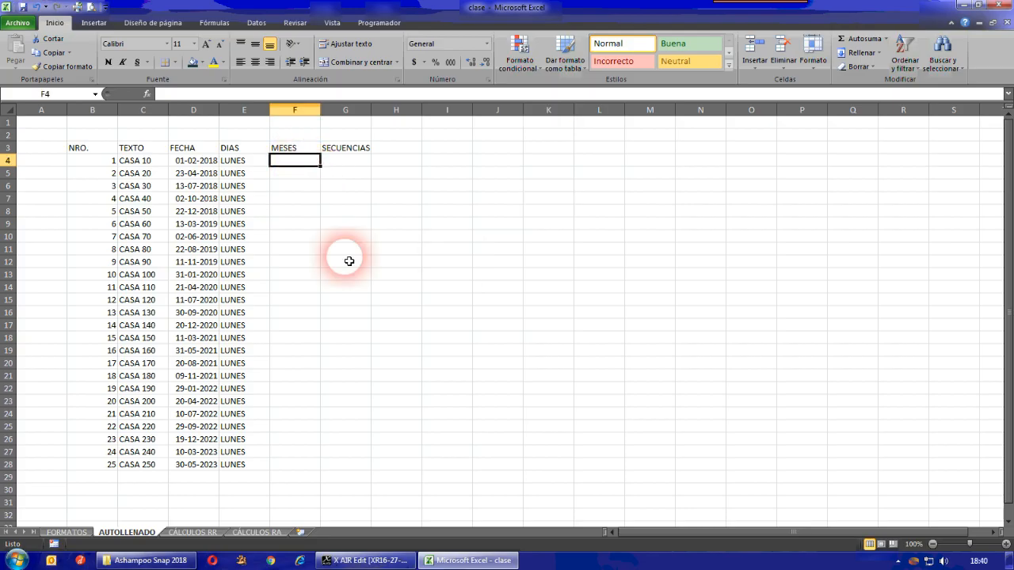
{"action": "type", "text": "ENERO"}
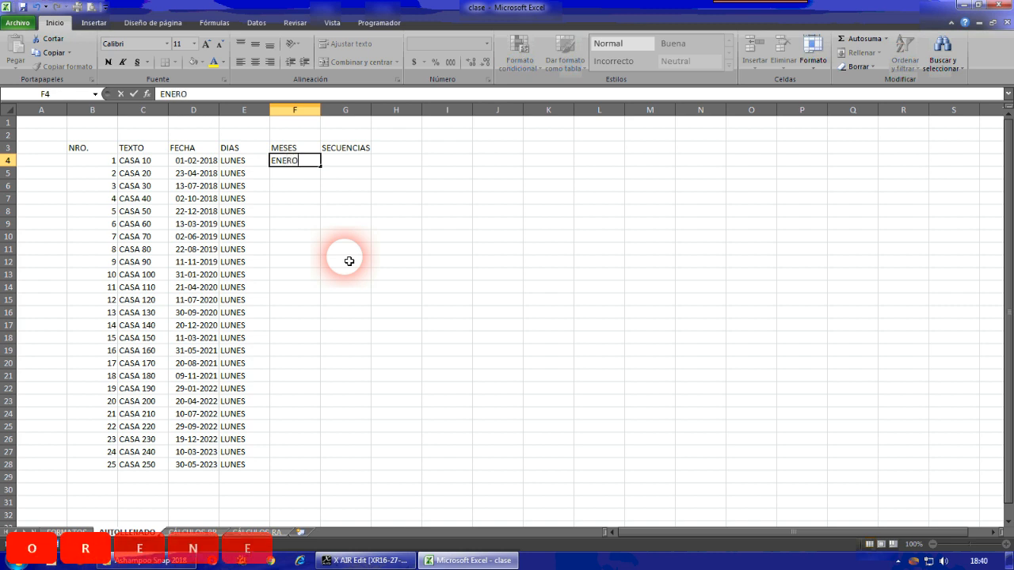
{"action": "key", "text": "Return"}
{"action": "left_click", "coordinate": [348, 260]}
{"action": "left_click", "coordinate": [297, 162]}
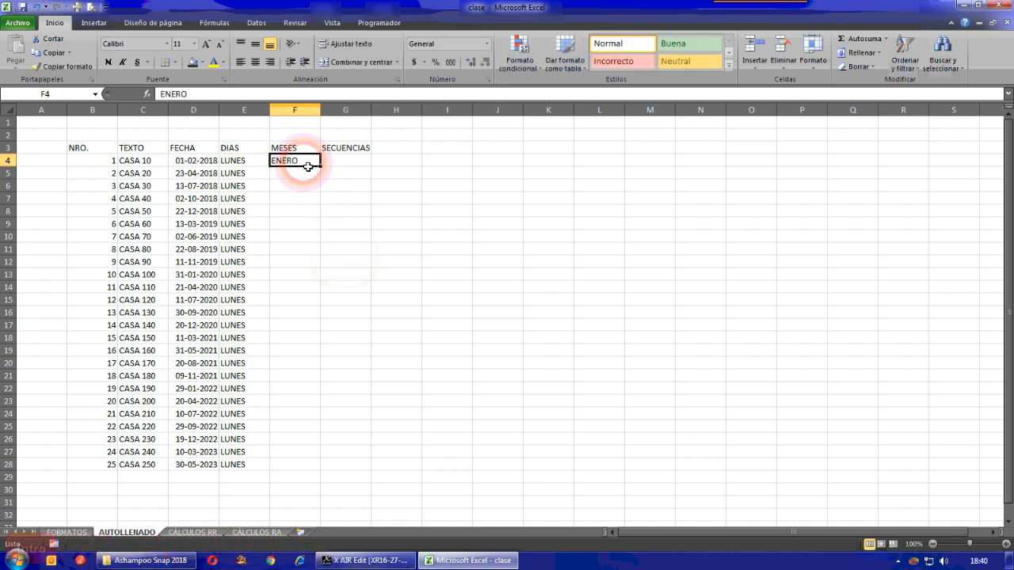
{"action": "left_click_drag", "start_coordinate": [324, 170], "coordinate": [314, 468]}
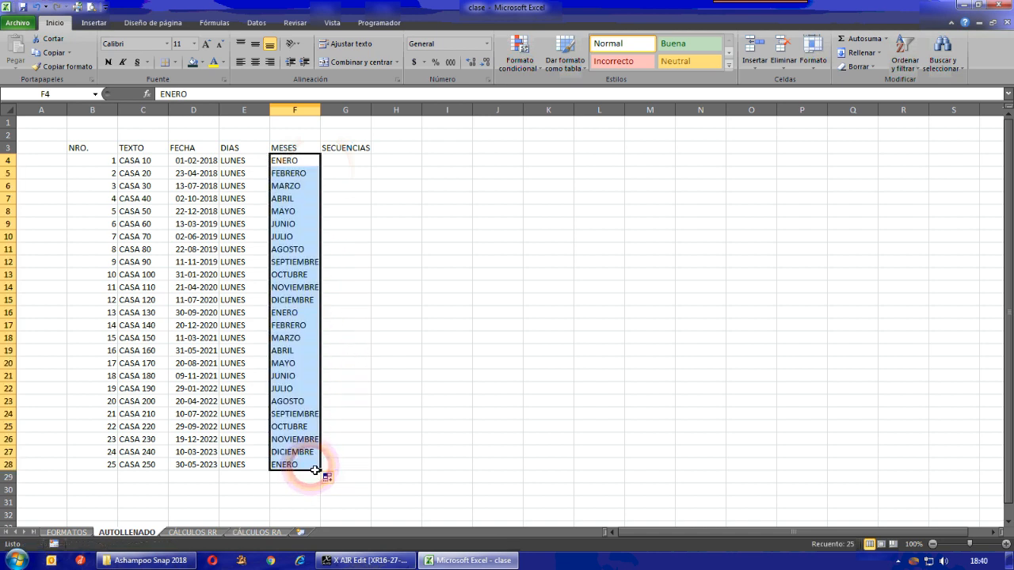
{"action": "left_click", "coordinate": [308, 164]}
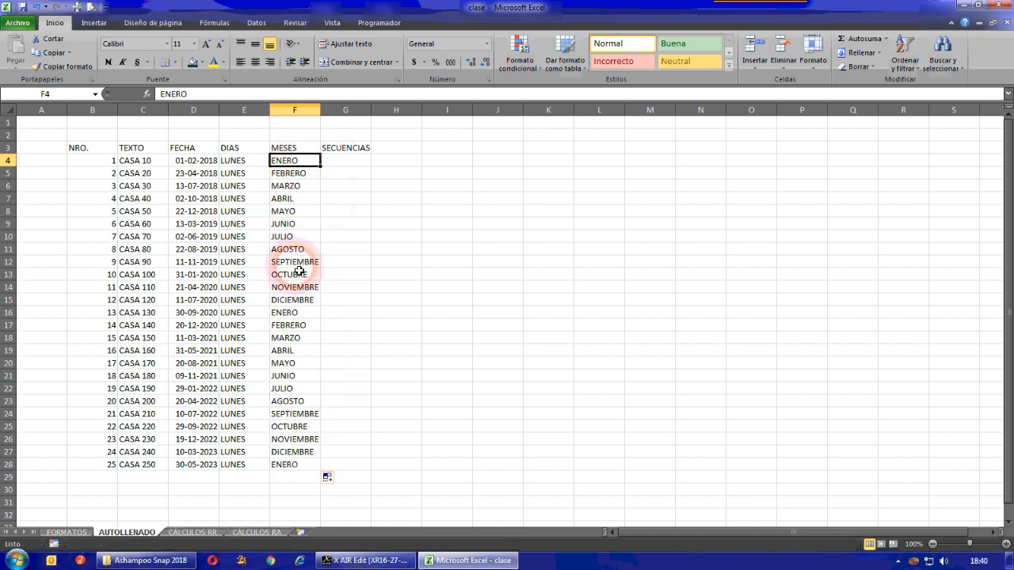
{"action": "left_click", "coordinate": [296, 299]}
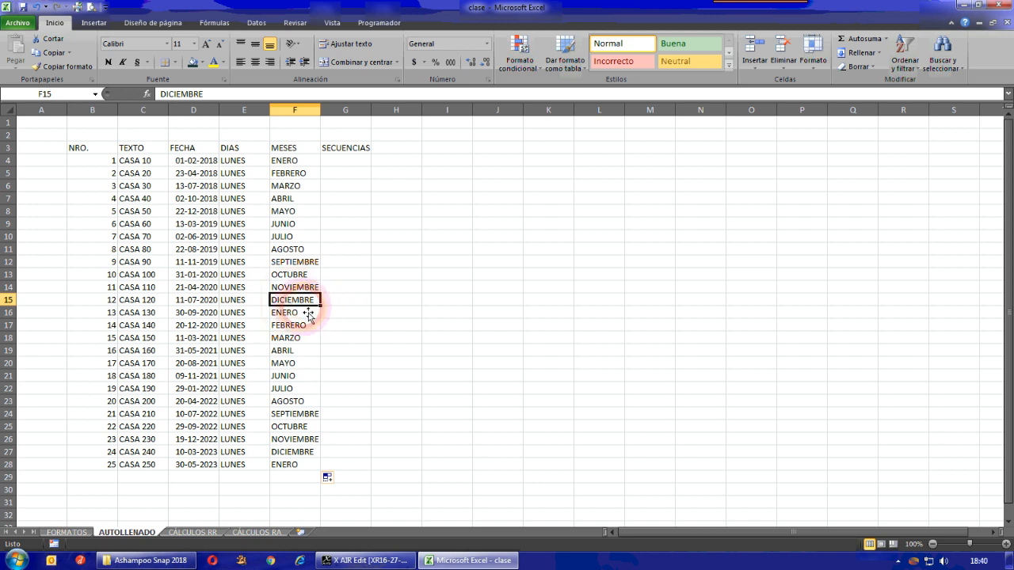
{"action": "left_click", "coordinate": [307, 312]}
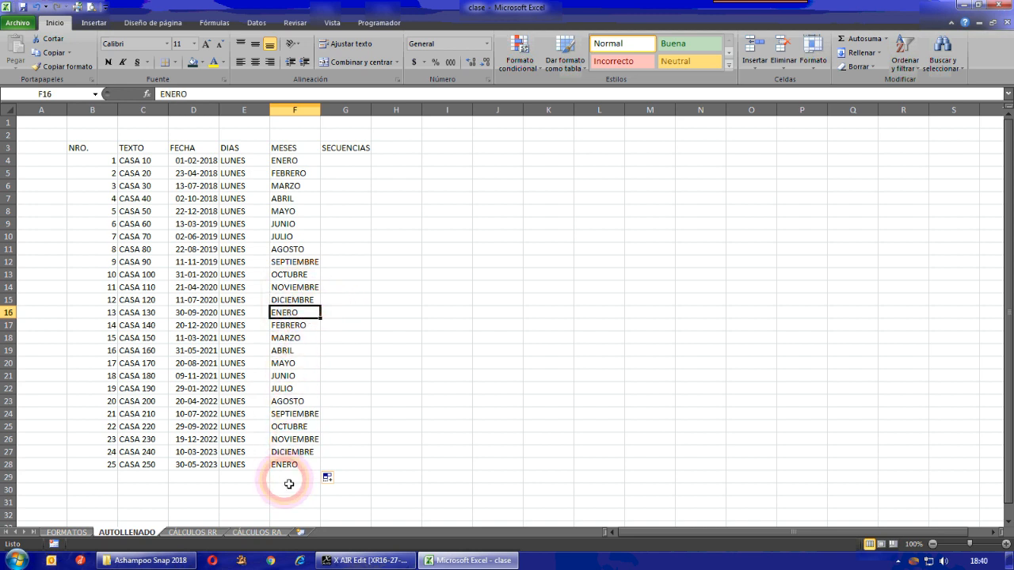
Replace the first two MESES entries, F4 and F5, with SEPTIEMBRE.
{"action": "left_click", "coordinate": [308, 175]}
{"action": "left_click", "coordinate": [301, 161]}
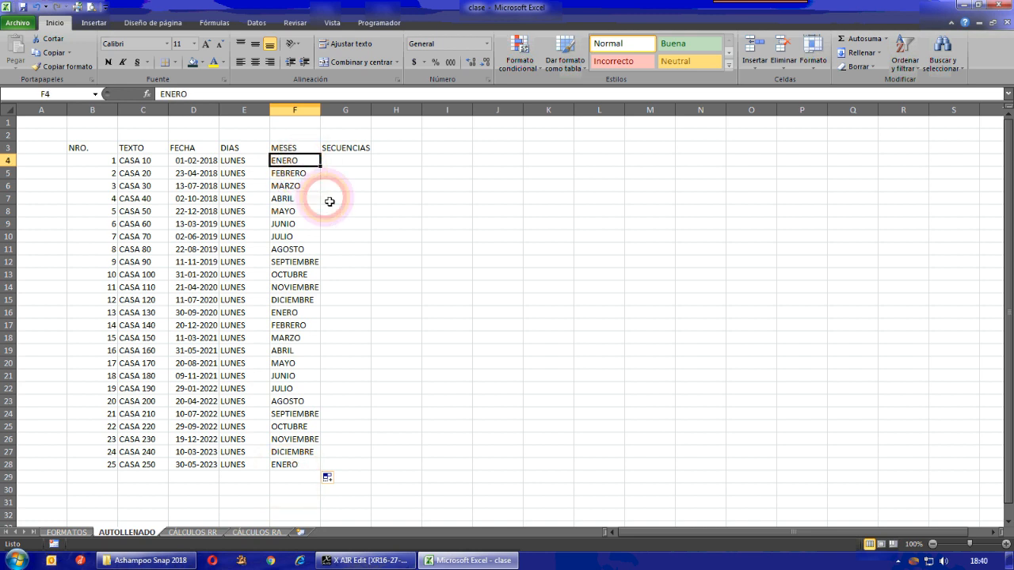
{"action": "type", "text": "SEPTI"}
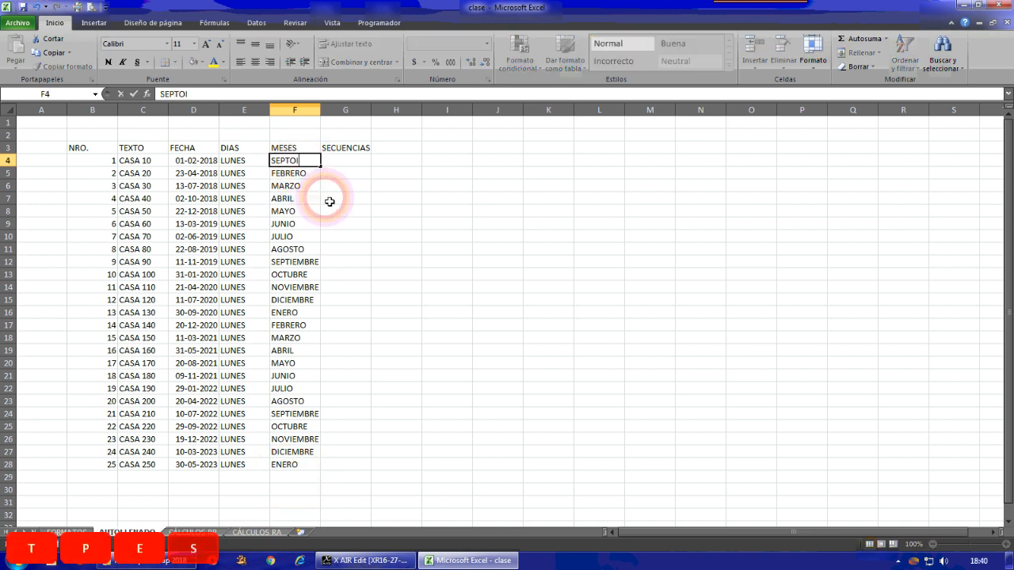
{"action": "key", "text": "BackSpace"}
{"action": "key", "text": "BackSpace"}
{"action": "type", "text": "O"}
{"action": "key", "text": "BackSpace"}
{"action": "type", "text": "O"}
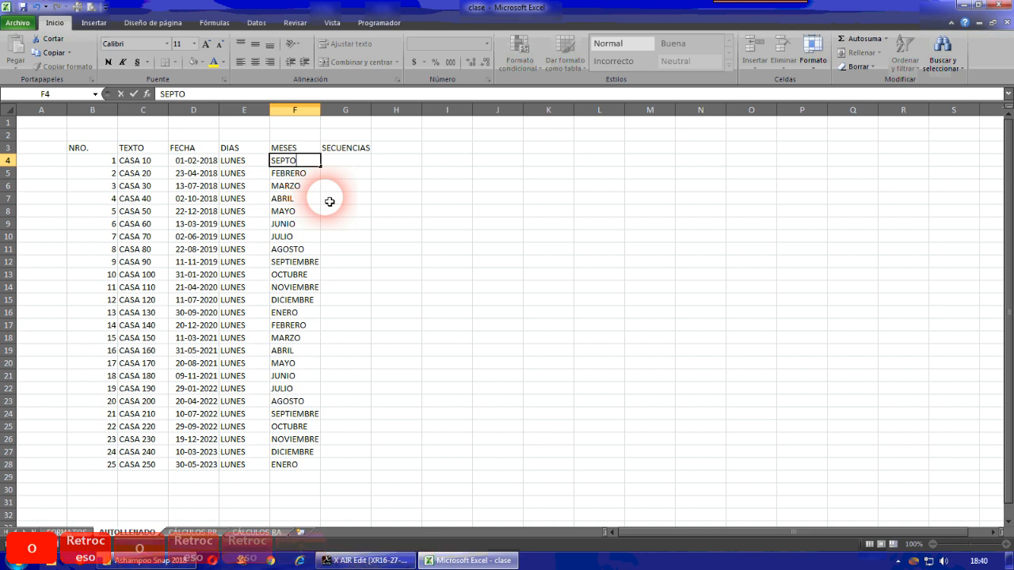
{"action": "key", "text": "BackSpace"}
{"action": "type", "text": "I"}
{"action": "key", "text": "Return"}
{"action": "left_click", "coordinate": [308, 163]}
{"action": "left_click", "coordinate": [305, 175]}
{"action": "type", "text": "SEPT"}
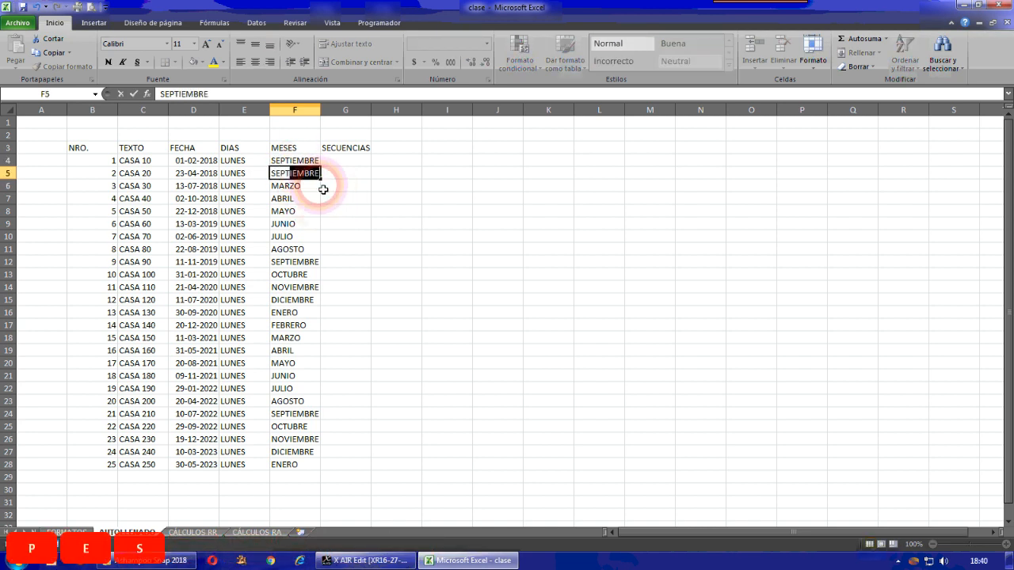
{"action": "key", "text": "Return"}
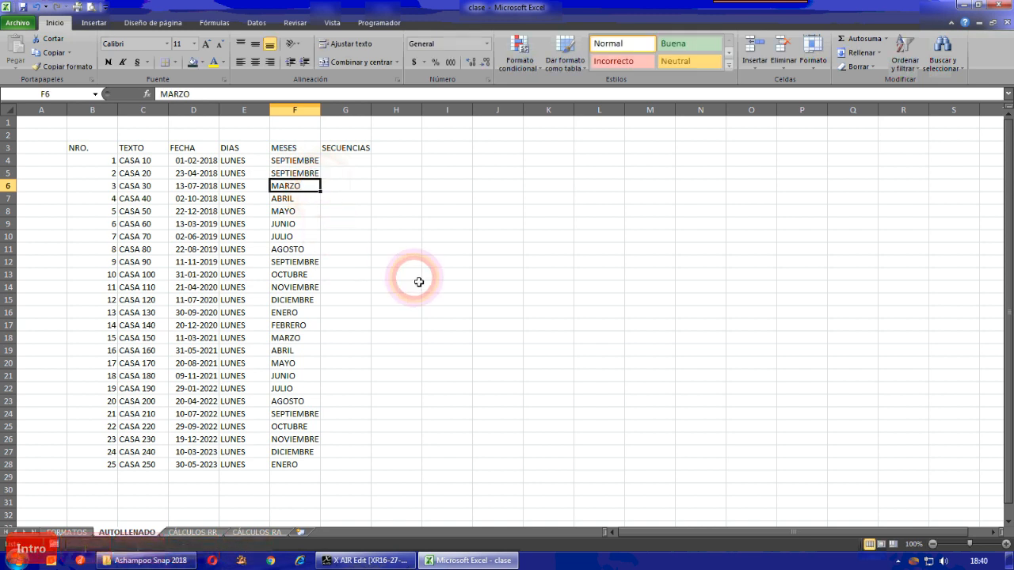
Widen the MESES column slightly and autofill SEPTIEMBRE from F4:F5 down to F28.
{"action": "left_click_drag", "start_coordinate": [320, 109], "coordinate": [323, 109]}
{"action": "left_click", "coordinate": [336, 187]}
{"action": "left_click_drag", "start_coordinate": [315, 162], "coordinate": [308, 173]}
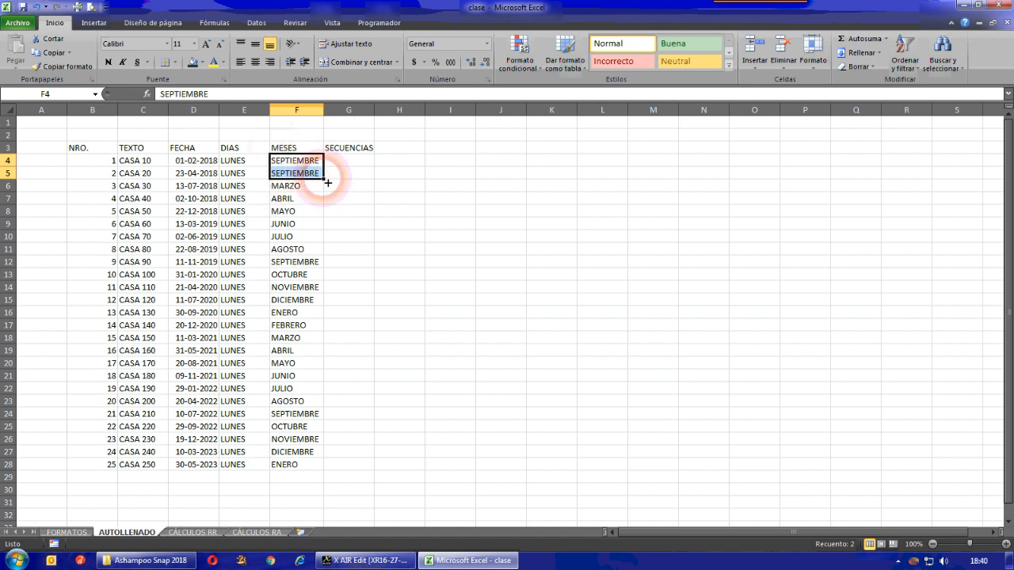
{"action": "left_click_drag", "start_coordinate": [330, 183], "coordinate": [331, 475]}
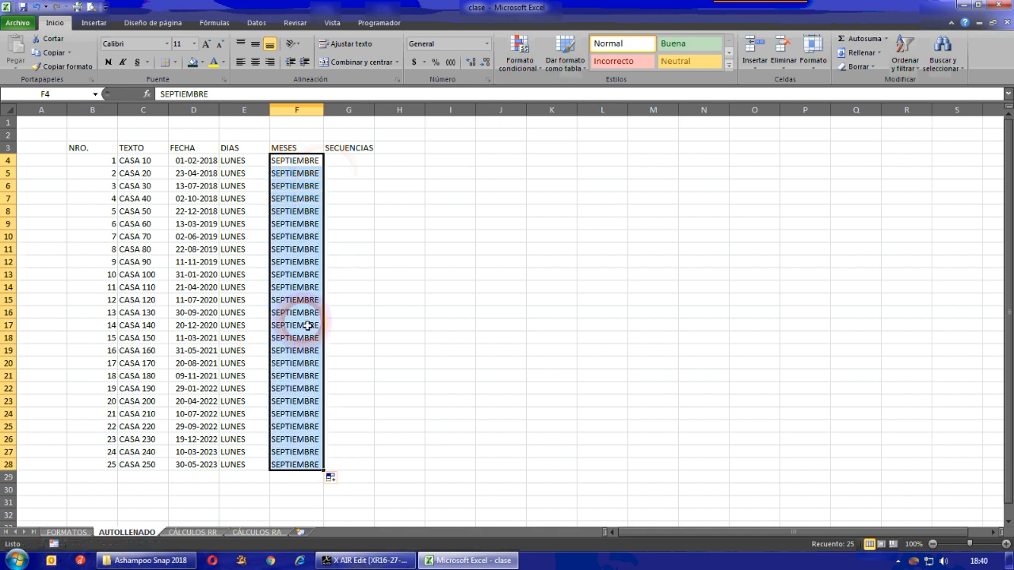
Enter CASA ABIERTA in G4 and CASA CERRADA in G5 under SECUENCIAS, and widen the column to fit the texts.
{"action": "left_click", "coordinate": [347, 308]}
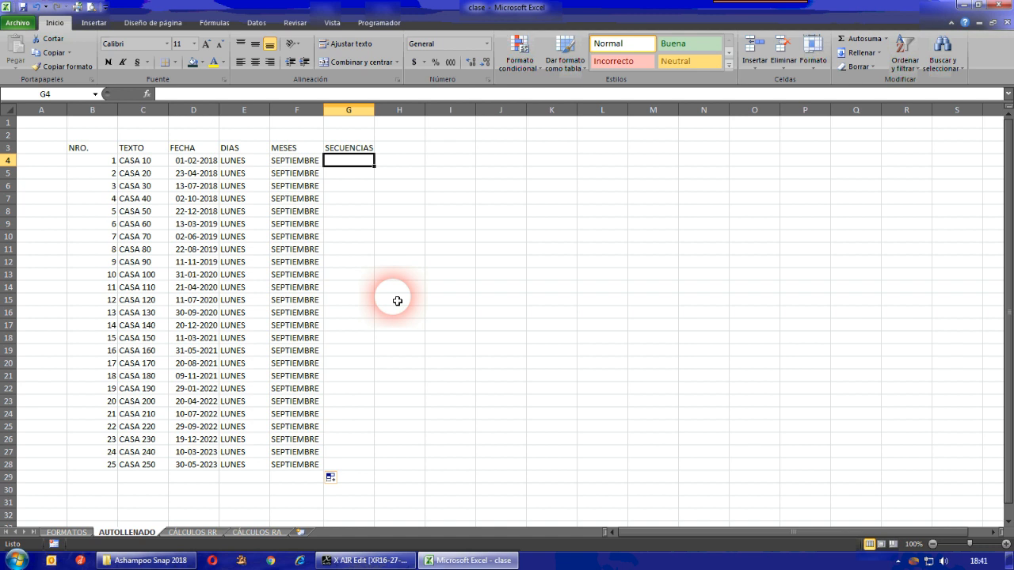
{"action": "type", "text": "CASA"}
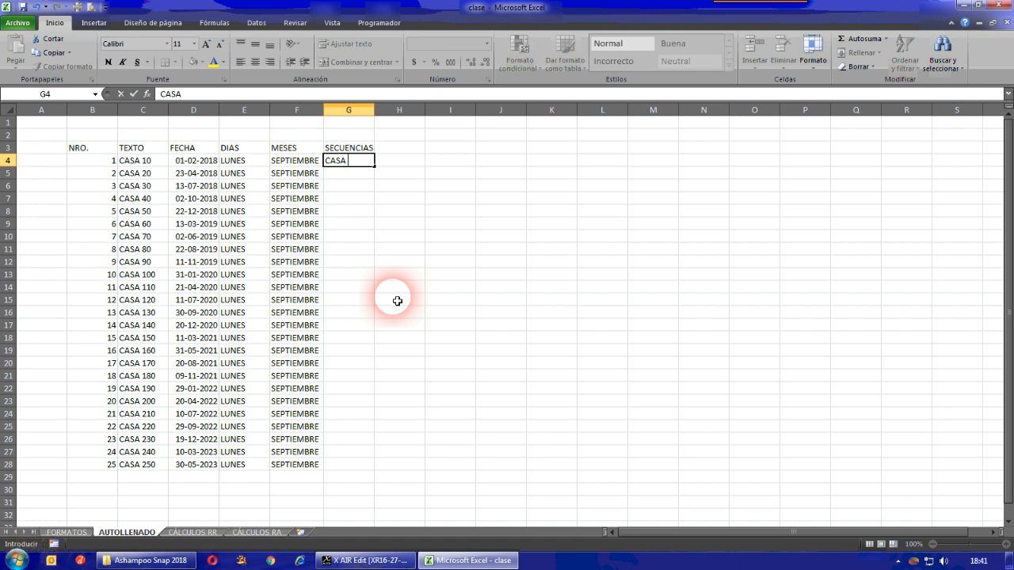
{"action": "type", "text": "ABIERTA"}
{"action": "key", "text": "Return"}
{"action": "type", "text": "CASA CERRADA"}
{"action": "key", "text": "Return"}
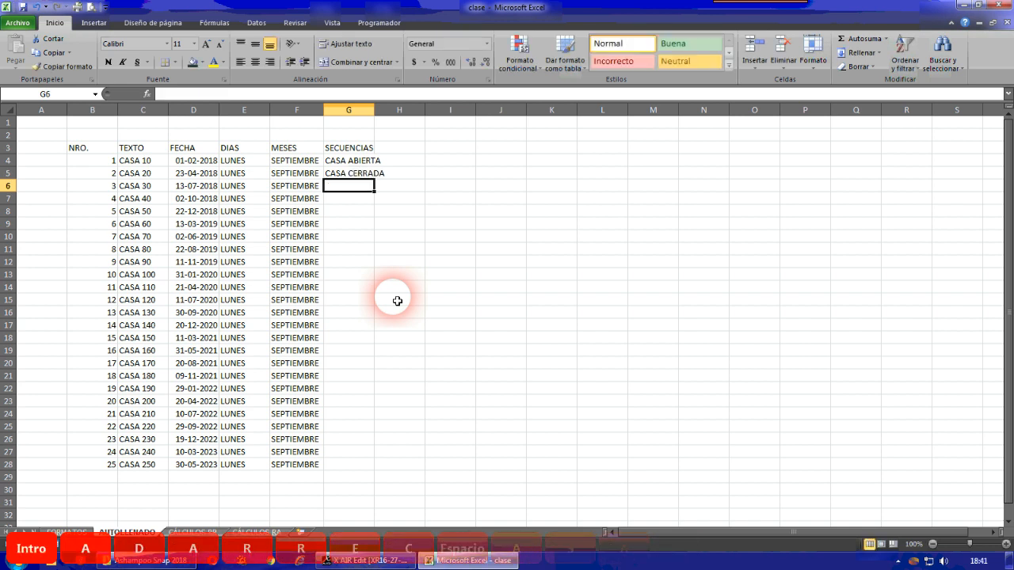
{"action": "left_click_drag", "start_coordinate": [374, 111], "coordinate": [405, 111]}
{"action": "left_click", "coordinate": [386, 228]}
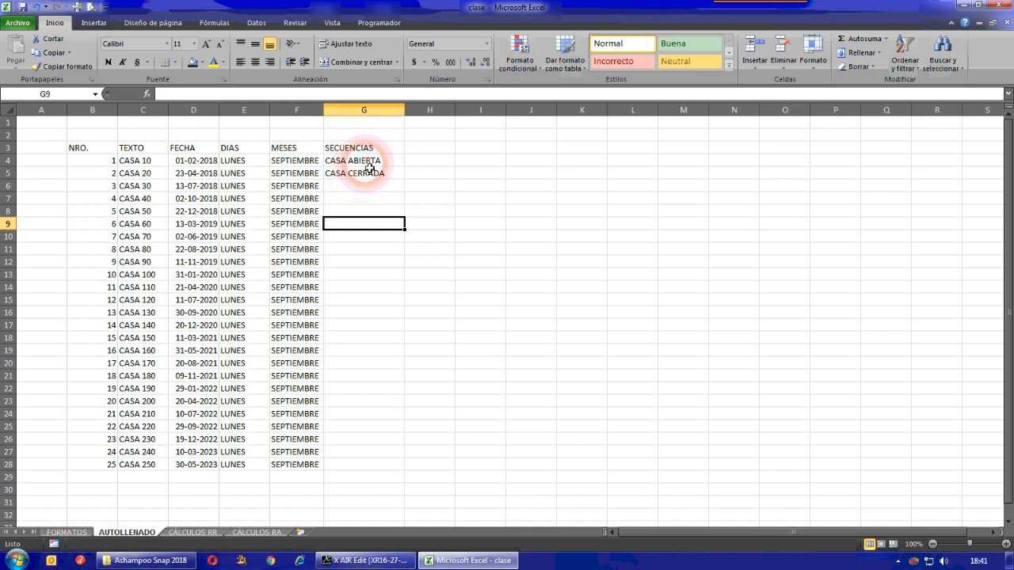
Add CASA SEMI CERRADA in G6 and CASA SEMI ABIERTA in G7 to the SECUENCIAS column.
{"action": "left_click", "coordinate": [337, 186]}
{"action": "type", "text": "CA"}
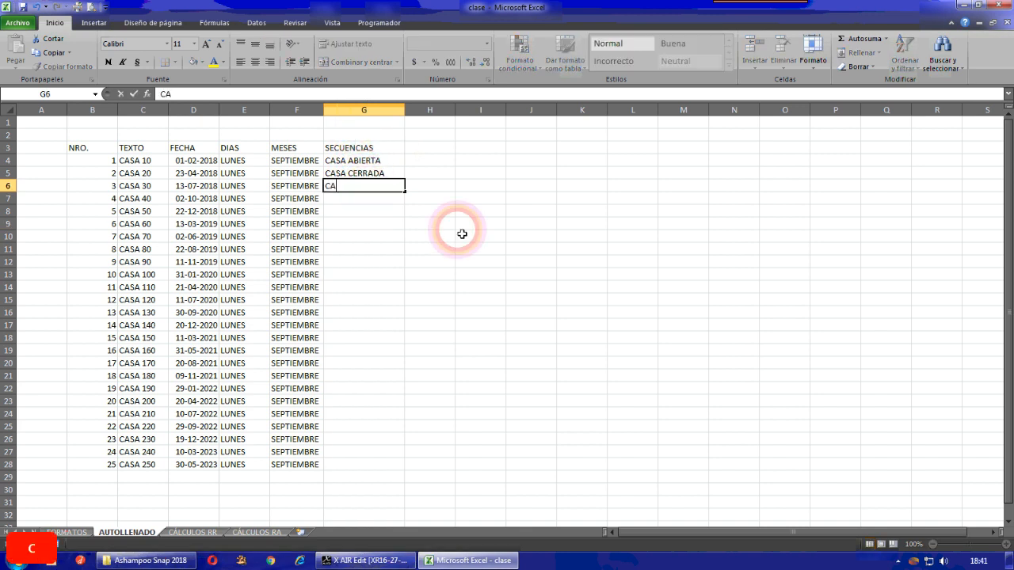
{"action": "type", "text": "SA SEMI CERRADA"}
{"action": "key", "text": "Return"}
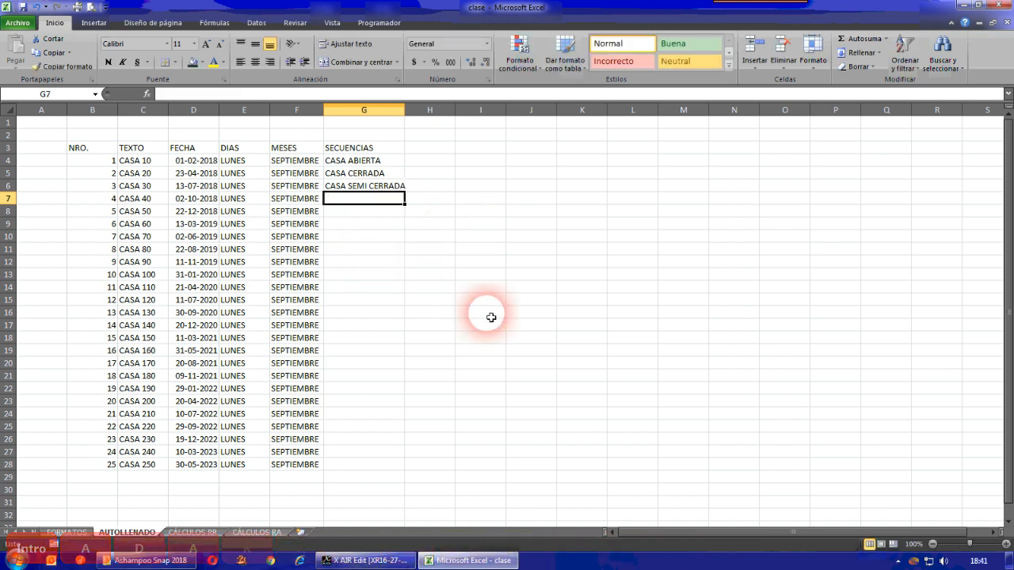
{"action": "type", "text": "CASA S"}
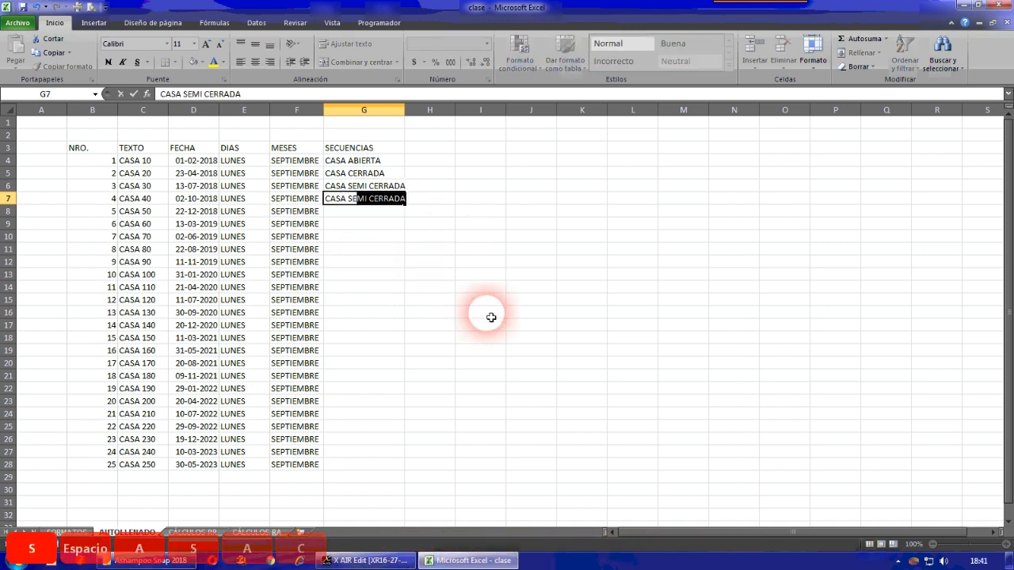
{"action": "type", "text": "EMI ABIERTA"}
{"action": "key", "text": "Return"}
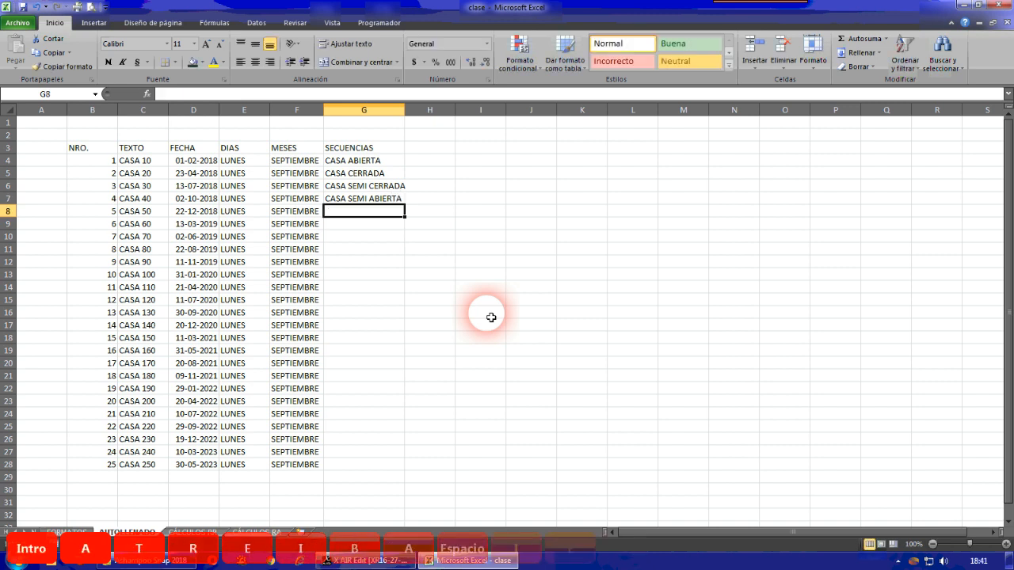
Autofill the four-text sequence in G4:G7 down the SECUENCIAS column to G28.
{"action": "left_click", "coordinate": [370, 275]}
{"action": "left_click_drag", "start_coordinate": [382, 163], "coordinate": [384, 200]}
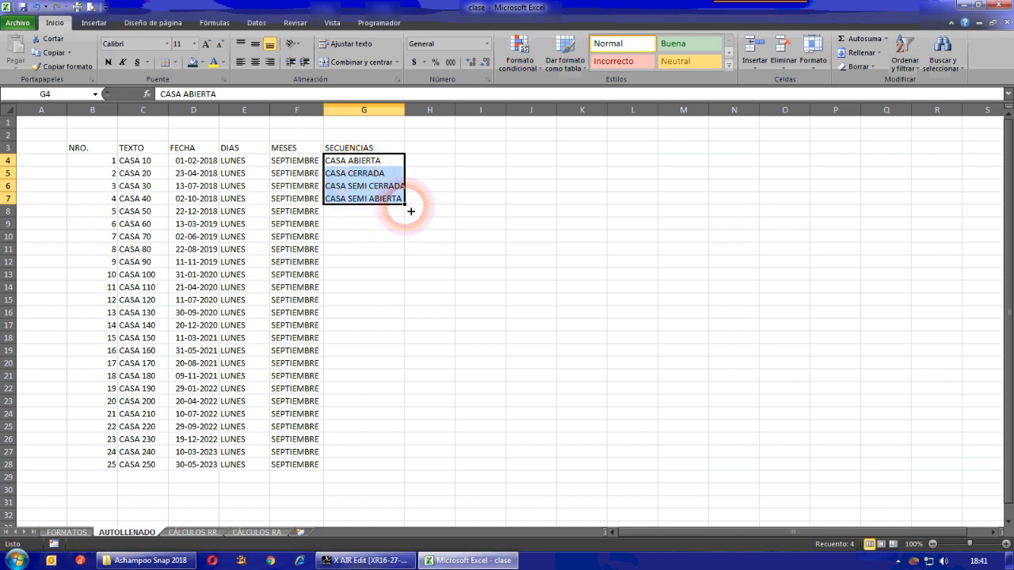
{"action": "left_click_drag", "start_coordinate": [411, 212], "coordinate": [406, 471]}
{"action": "left_click", "coordinate": [468, 289]}
Examine how the four-text pattern repeats through the filled SECUENCIAS column, starting from G4.
{"action": "left_click", "coordinate": [373, 161]}
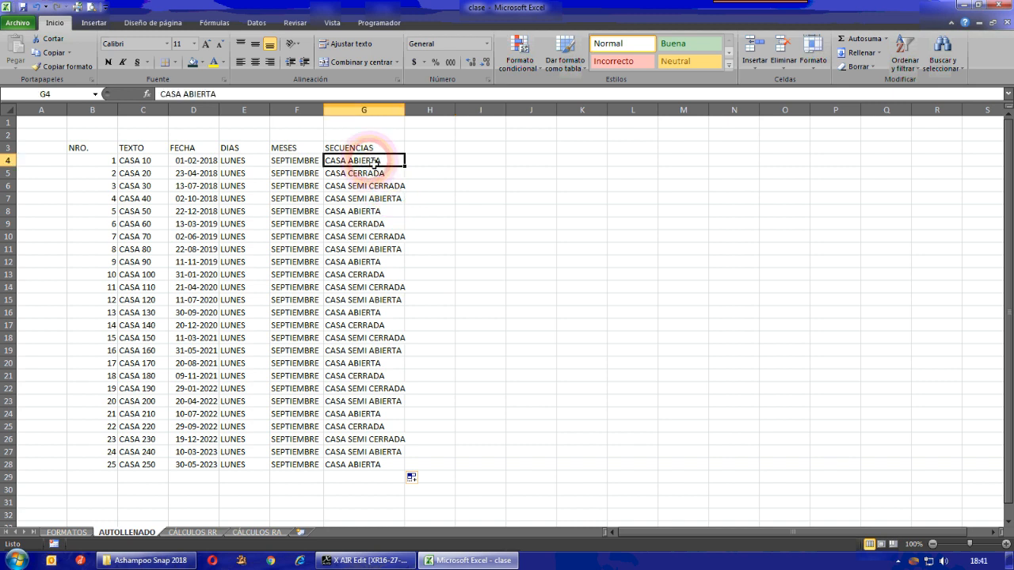
{"action": "key", "text": "Down"}
{"action": "key", "text": "Down"}
{"action": "key", "text": "Down"}
{"action": "key", "text": "Up"}
{"action": "key", "text": "Up"}
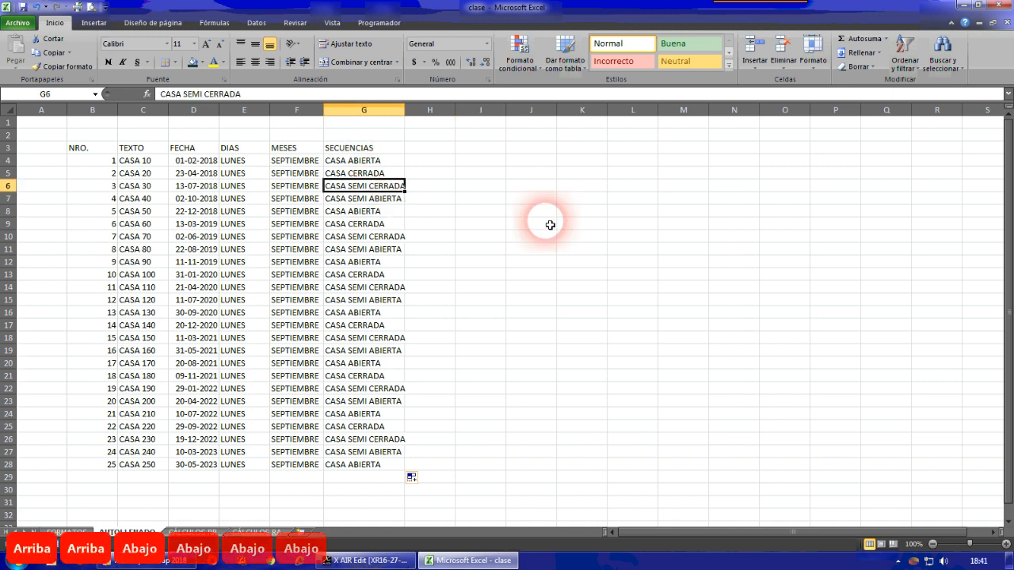
{"action": "key", "text": "Up"}
{"action": "key", "text": "Up"}
{"action": "key", "text": "Right"}
{"action": "key", "text": "Down"}
{"action": "key", "text": "Down"}
{"action": "key", "text": "Left"}
{"action": "key", "text": "Up"}
{"action": "key", "text": "Up"}
{"action": "key", "text": "Up"}
{"action": "key", "text": "Down"}
{"action": "key", "text": "Down"}
{"action": "key", "text": "Down"}
{"action": "key", "text": "Down"}
{"action": "key", "text": "Up"}
{"action": "key", "text": "Up"}
{"action": "key", "text": "Up"}
{"action": "key", "text": "Down"}
{"action": "key", "text": "Down"}
{"action": "key", "text": "Down"}
{"action": "key", "text": "Down"}
{"action": "key", "text": "Down"}
{"action": "key", "text": "Down"}
{"action": "key", "text": "Down"}
{"action": "key", "text": "Down"}
{"action": "key", "text": "Down"}
{"action": "key", "text": "Down"}
{"action": "key", "text": "Down"}
{"action": "key", "text": "Down"}
{"action": "key", "text": "Down"}
{"action": "key", "text": "Down"}
{"action": "key", "text": "Down"}
{"action": "key", "text": "Down"}
{"action": "key", "text": "Down"}
{"action": "key", "text": "Down"}
{"action": "key", "text": "Down"}
{"action": "key", "text": "Down"}
{"action": "key", "text": "Down"}
{"action": "key", "text": "Down"}
{"action": "key", "text": "Down"}
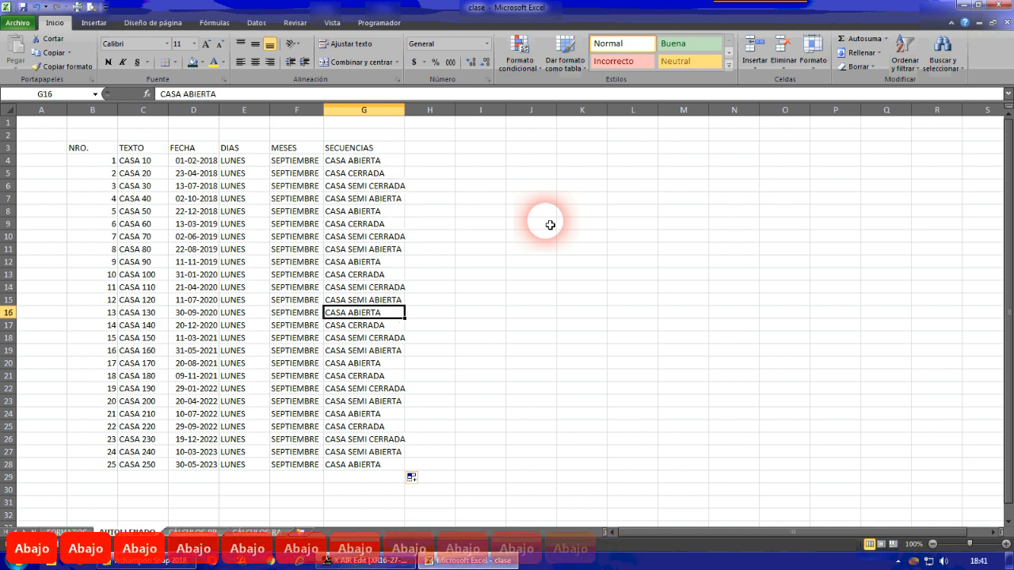
{"action": "key", "text": "Up"}
{"action": "key", "text": "Up"}
{"action": "key", "text": "Up"}
{"action": "key", "text": "Up"}
{"action": "key", "text": "Up"}
{"action": "key", "text": "Up"}
{"action": "key", "text": "Up"}
{"action": "key", "text": "Up"}
{"action": "key", "text": "Up"}
{"action": "key", "text": "Up"}
{"action": "key", "text": "Up"}
{"action": "key", "text": "Up"}
{"action": "key", "text": "Up"}
{"action": "key", "text": "Up"}
{"action": "key", "text": "Up"}
{"action": "key", "text": "Up"}
{"action": "key", "text": "Up"}
{"action": "key", "text": "Up"}
{"action": "key", "text": "Up"}
{"action": "key", "text": "Up"}
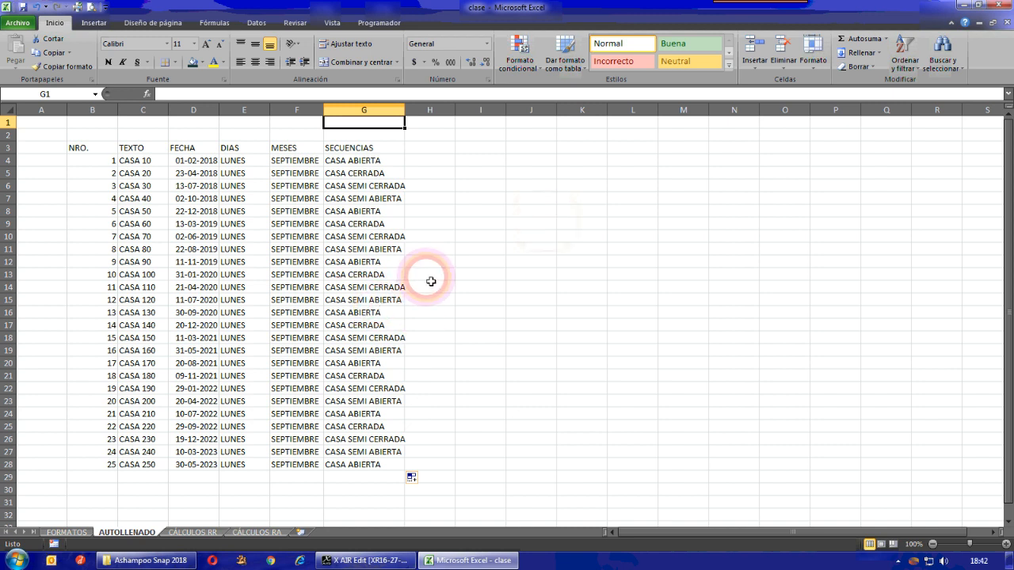
Widen the SECUENCIAS column a little more so its longest text fits.
{"action": "left_click", "coordinate": [483, 350]}
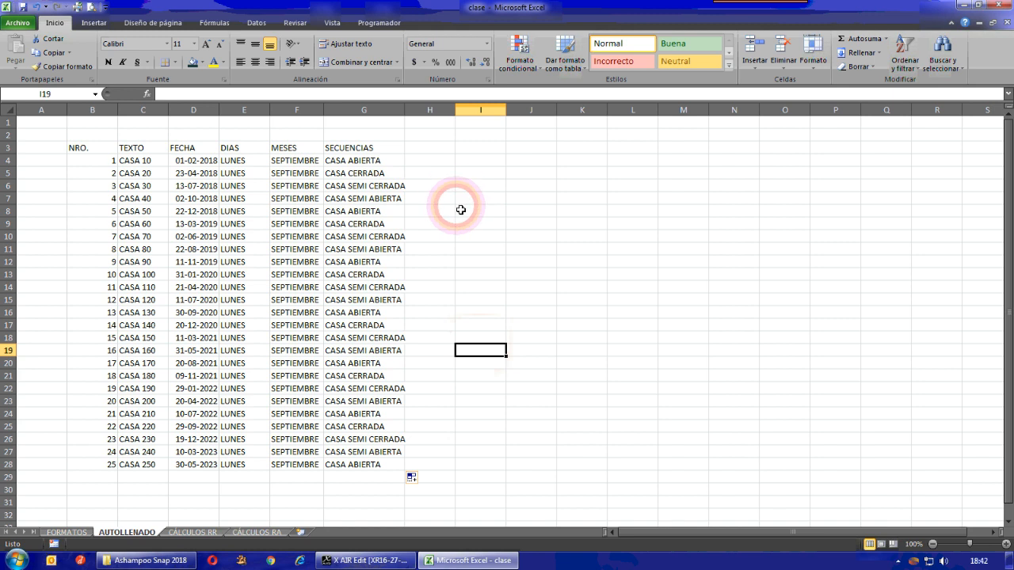
{"action": "mouse_move", "coordinate": [409, 118]}
{"action": "left_mouse_down"}
{"action": "mouse_move", "coordinate": [401, 113]}
{"action": "mouse_move", "coordinate": [419, 114]}
{"action": "left_mouse_up"}
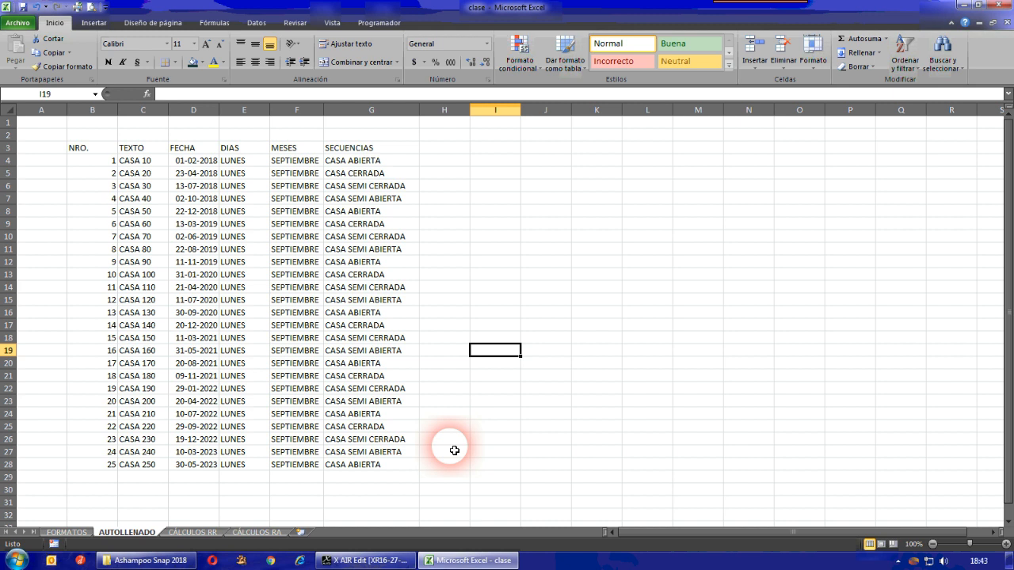
{"action": "left_click", "coordinate": [898, 561]}
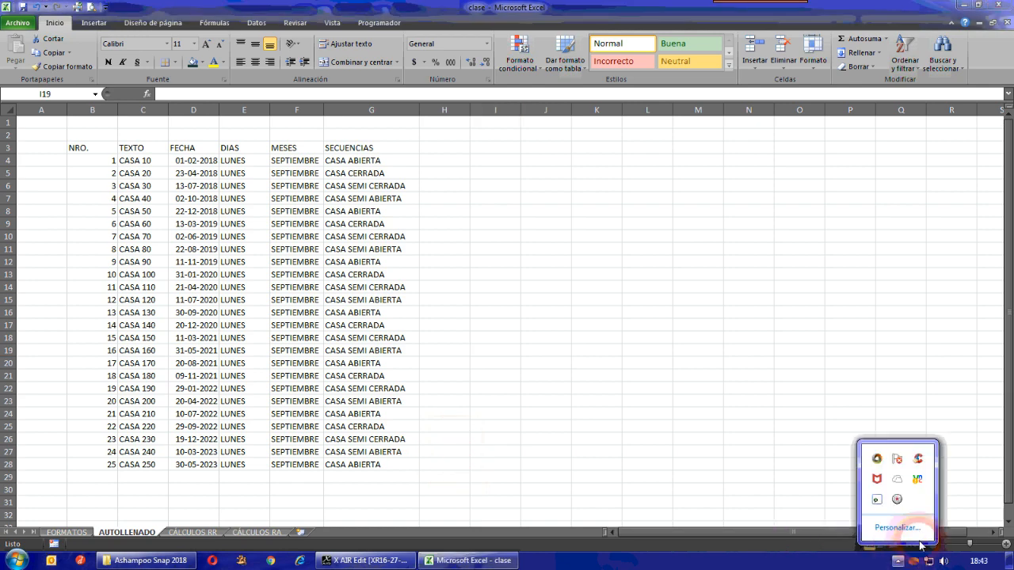
{"action": "right_click", "coordinate": [898, 500]}
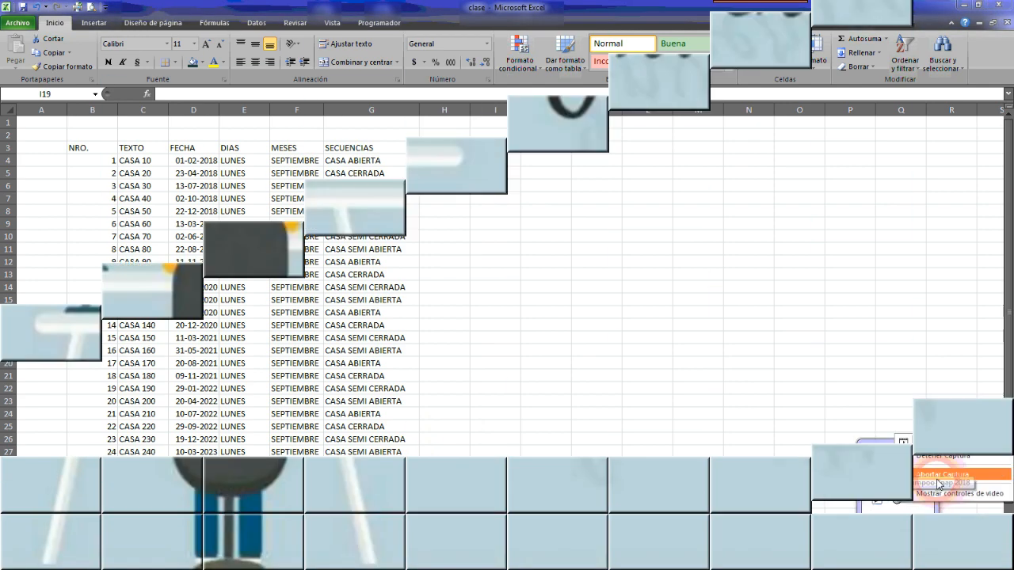